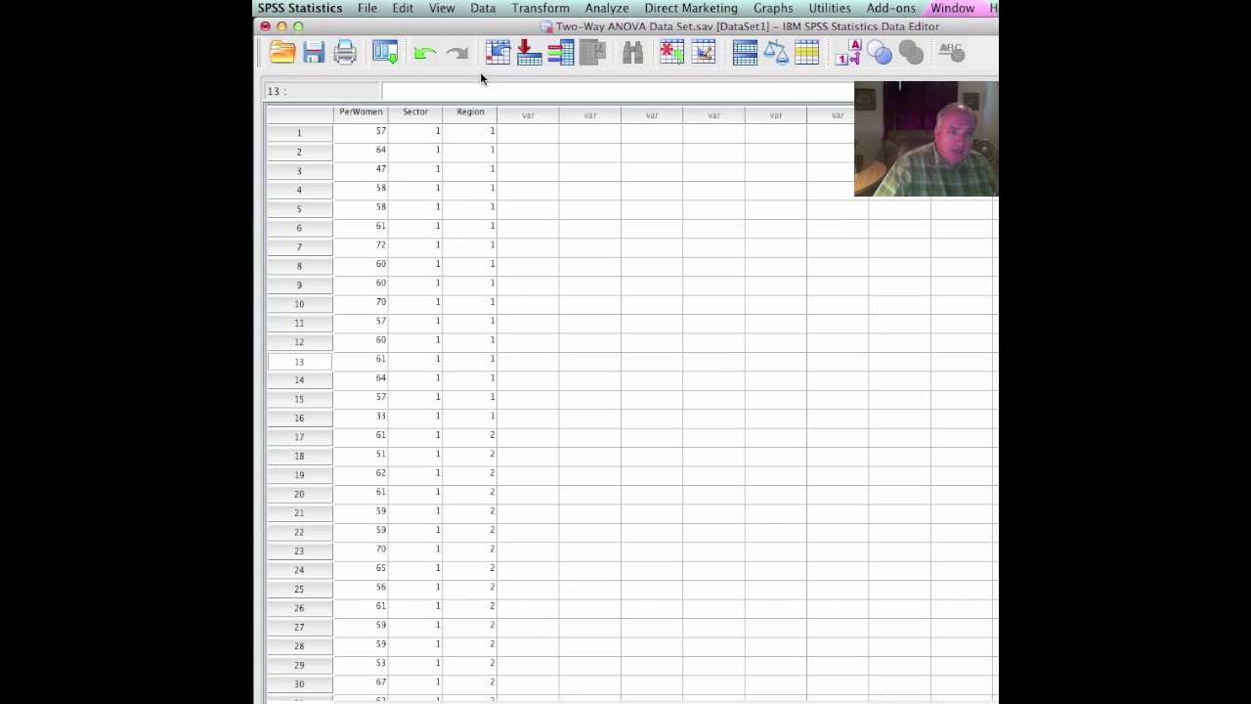
Open the Data menu for the Two-Way ANOVA data set.
left_click(483, 9)
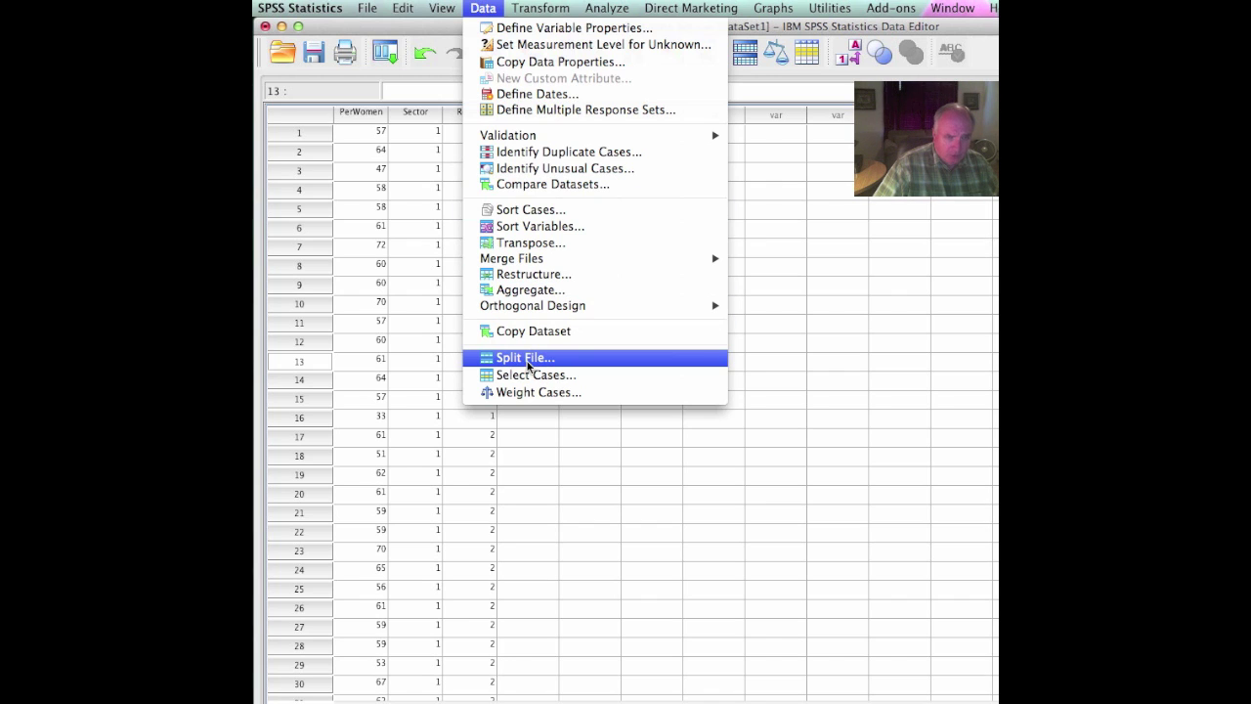
Reset Split File and organise output by groups based on Sector and Region.
left_click(526, 358)
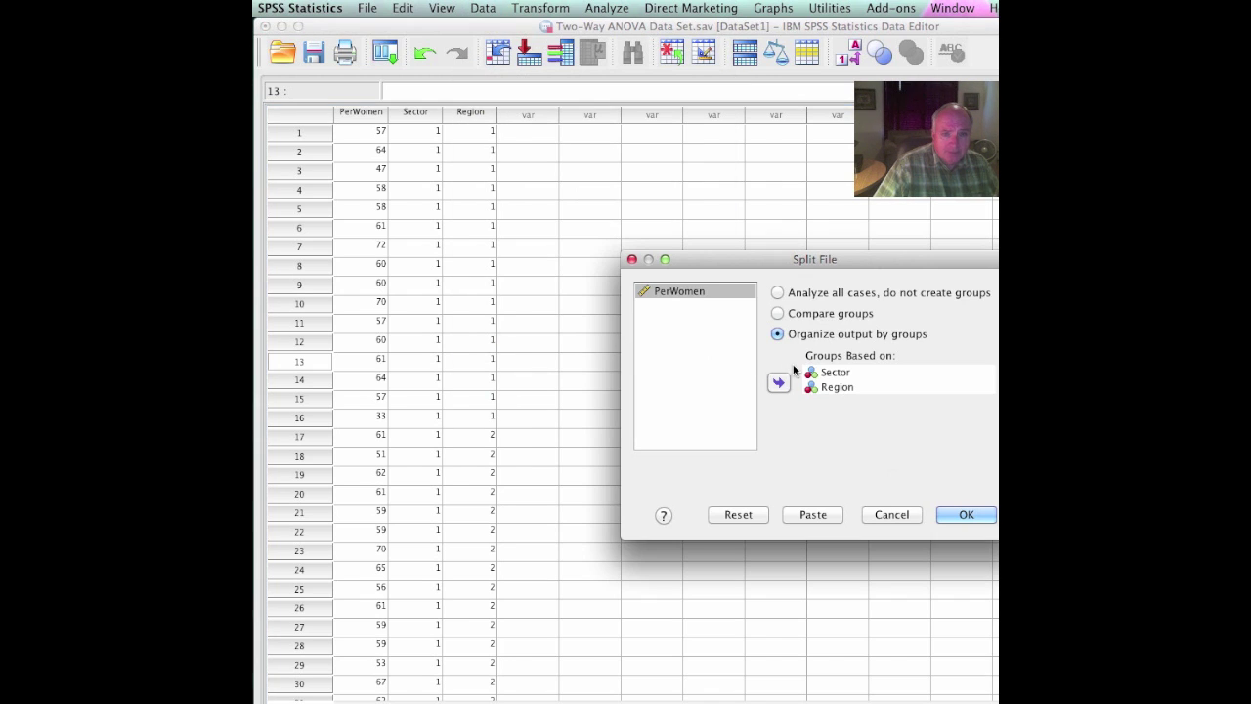
left_click(740, 514)
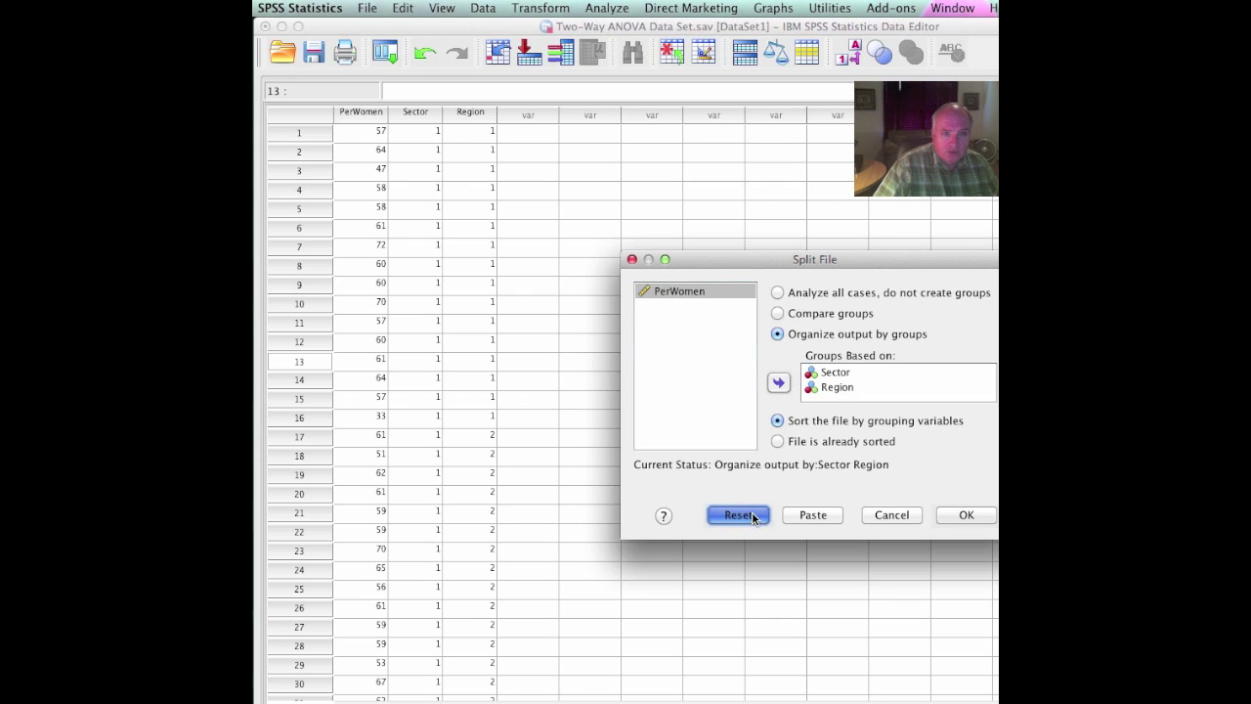
left_click(777, 332)
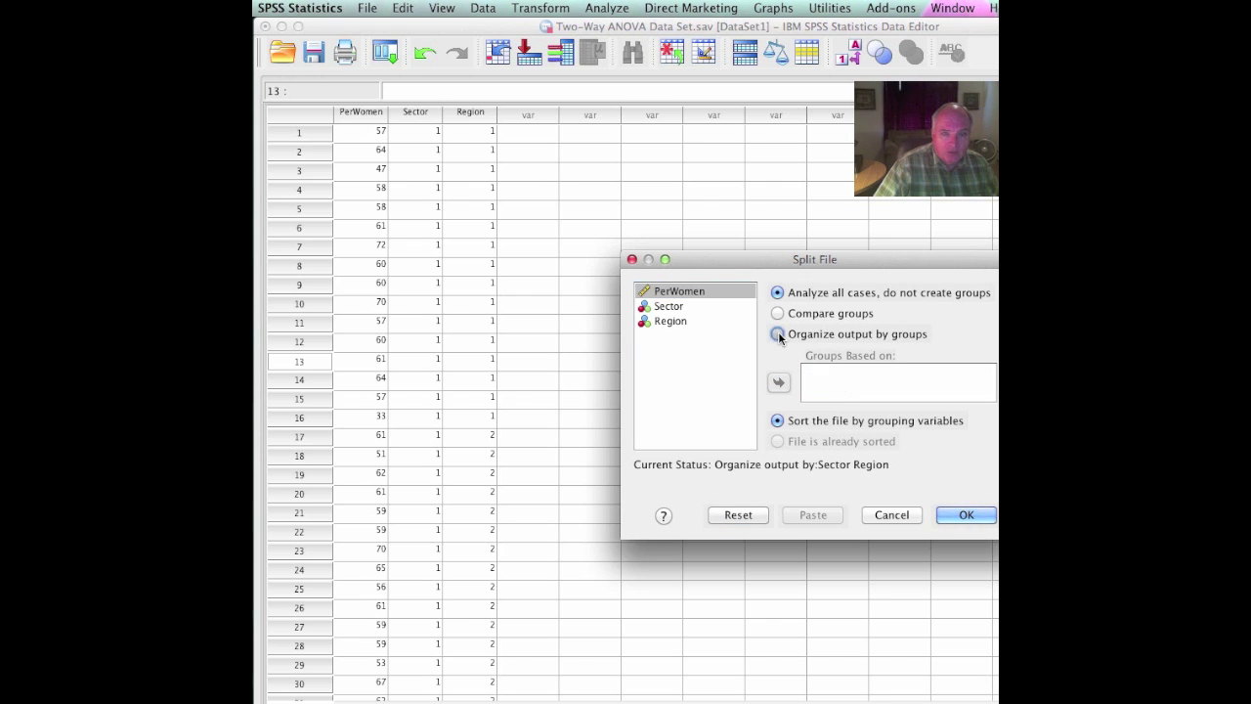
left_click(665, 307)
key("shift+Down")
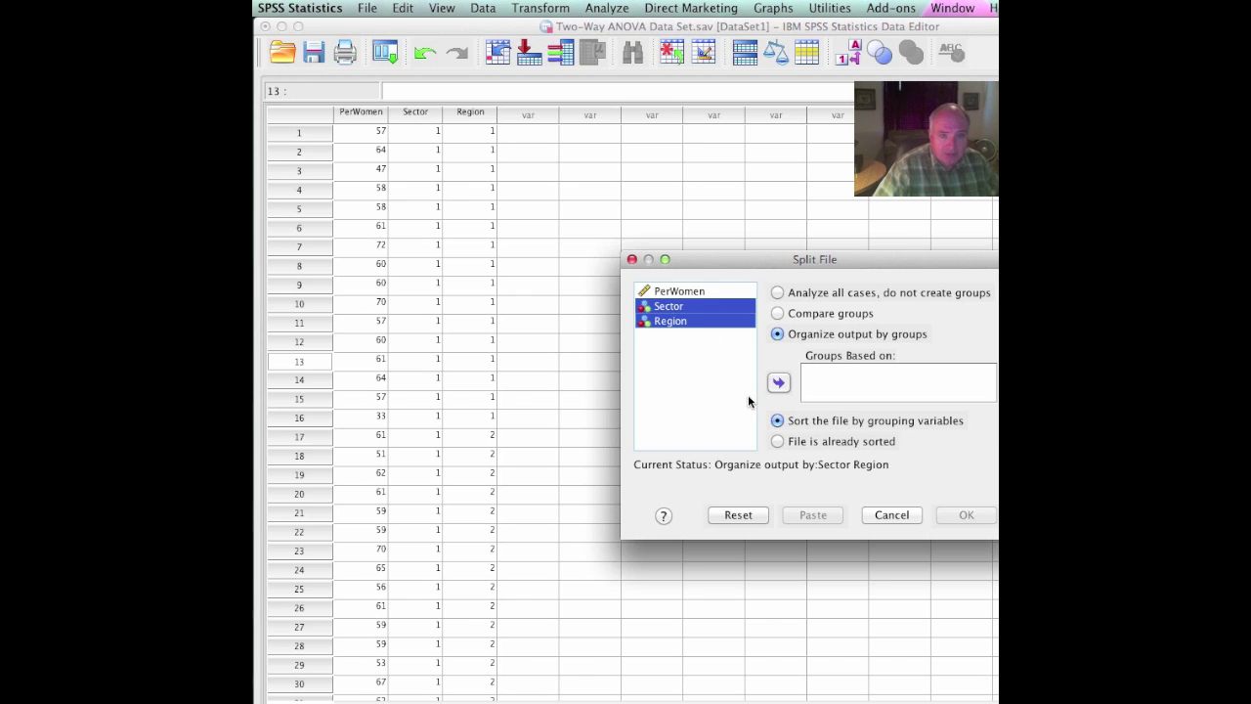
left_click(777, 382)
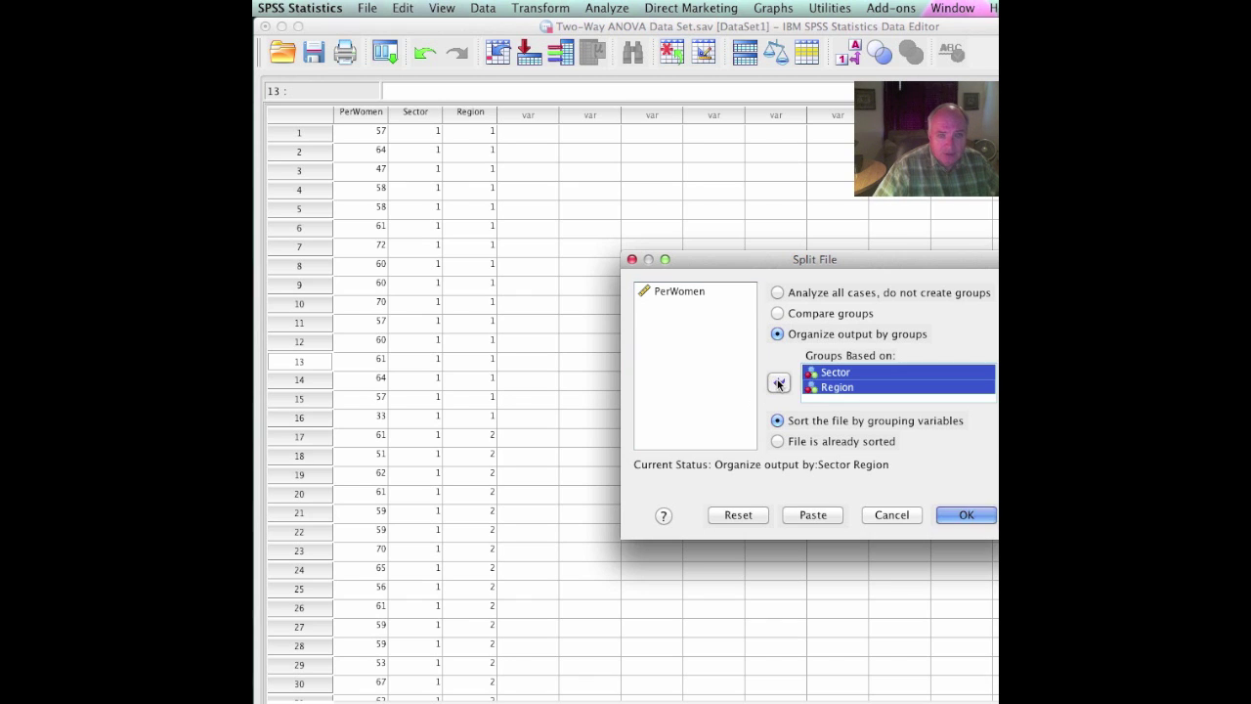
left_click(964, 515)
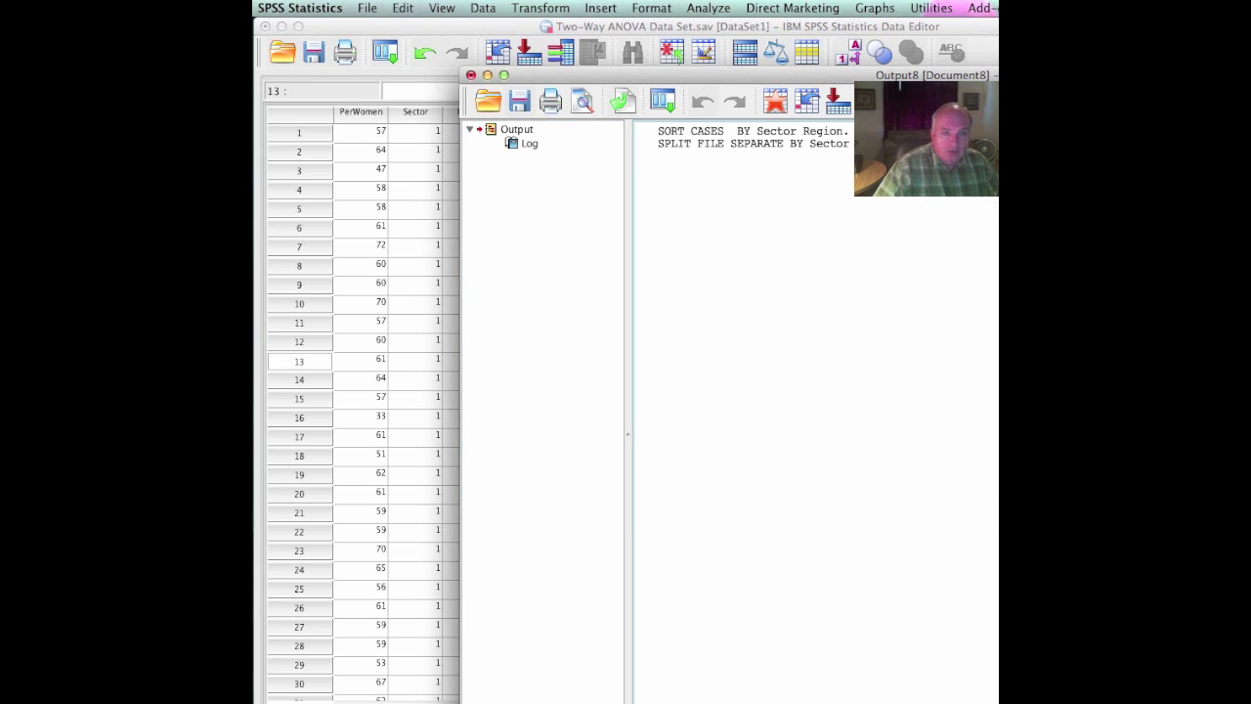
Close the resulting output log without saving, then bring up the Analyze menu.
left_click(470, 75)
key("super+d")
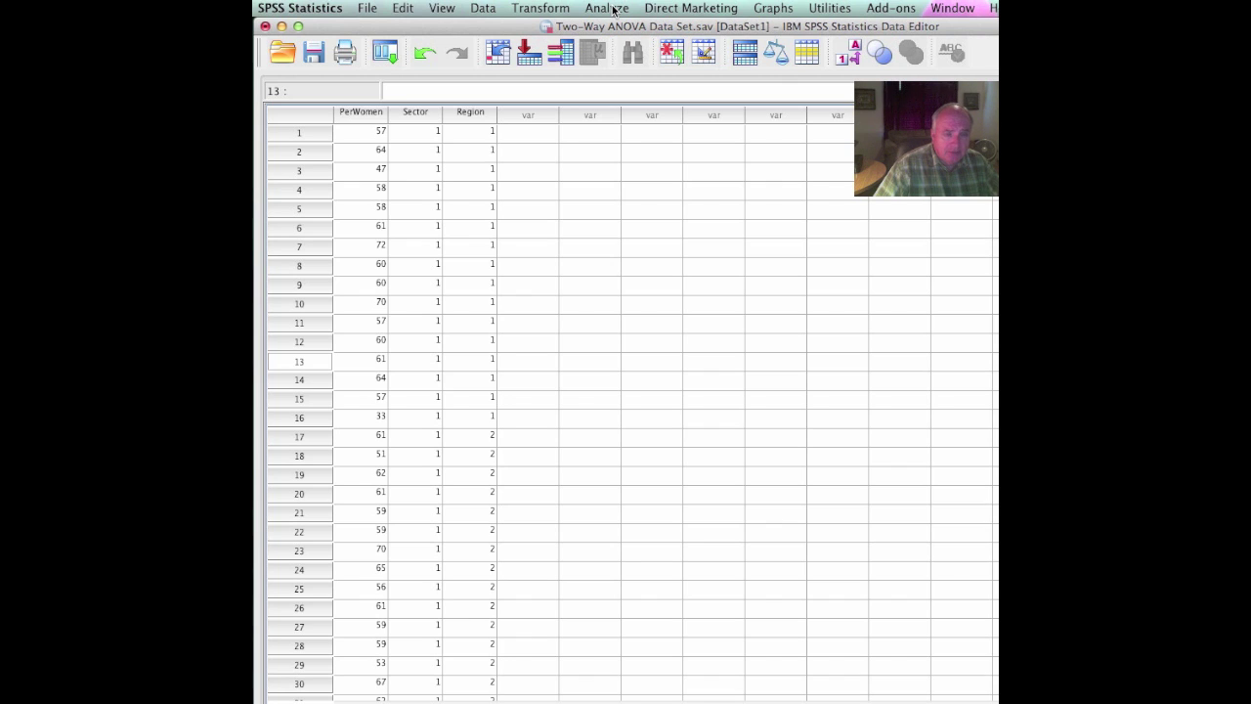
left_click(613, 10)
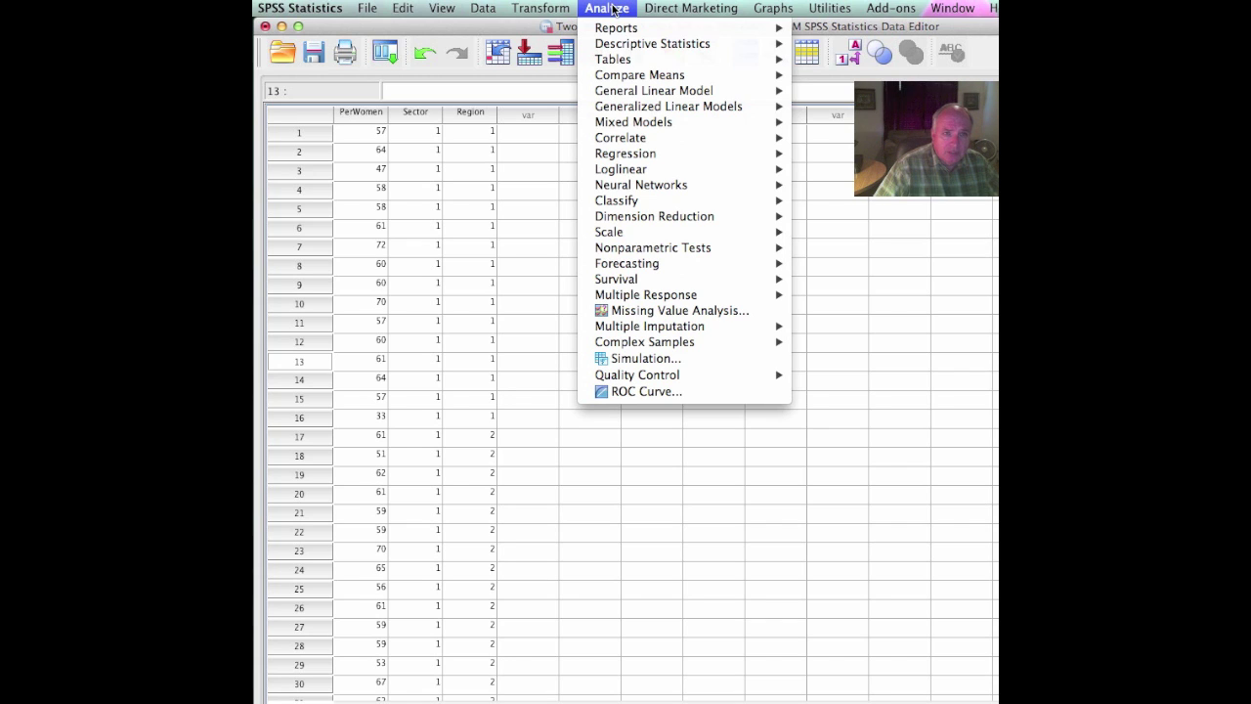
Open Descriptive Statistics > Explore and set PerWomen as the dependent variable.
mouse_move(640, 46)
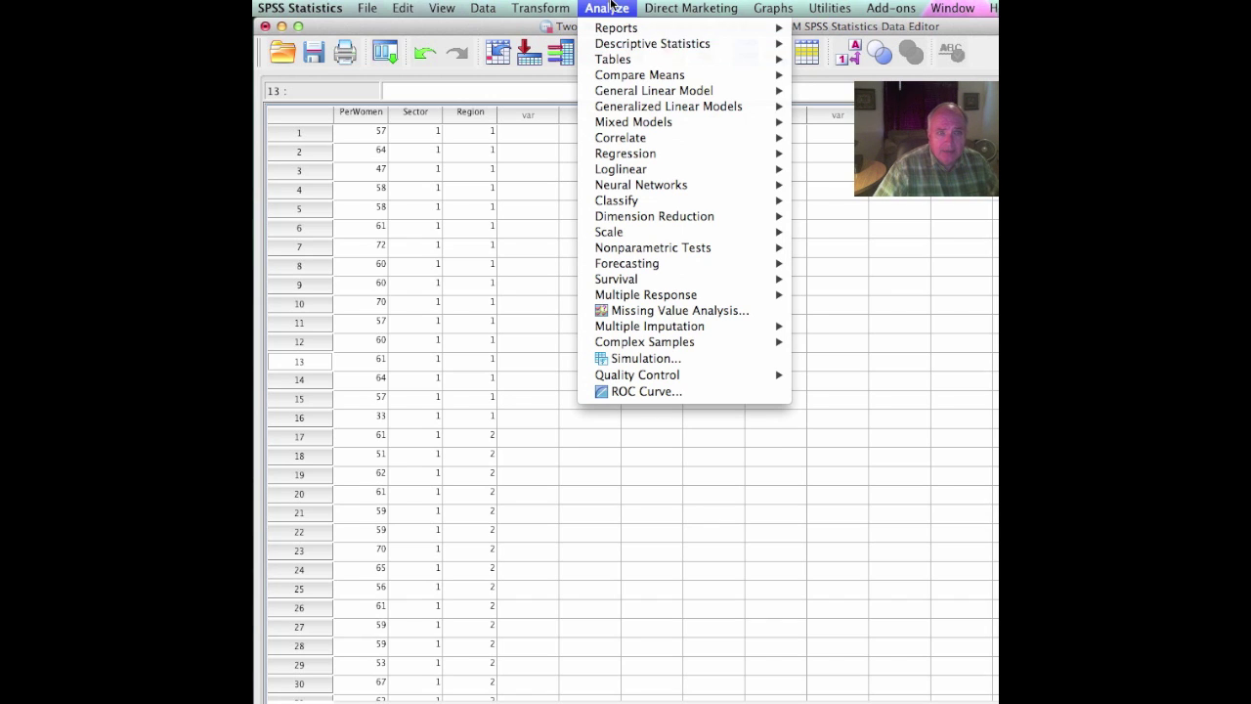
mouse_move(743, 44)
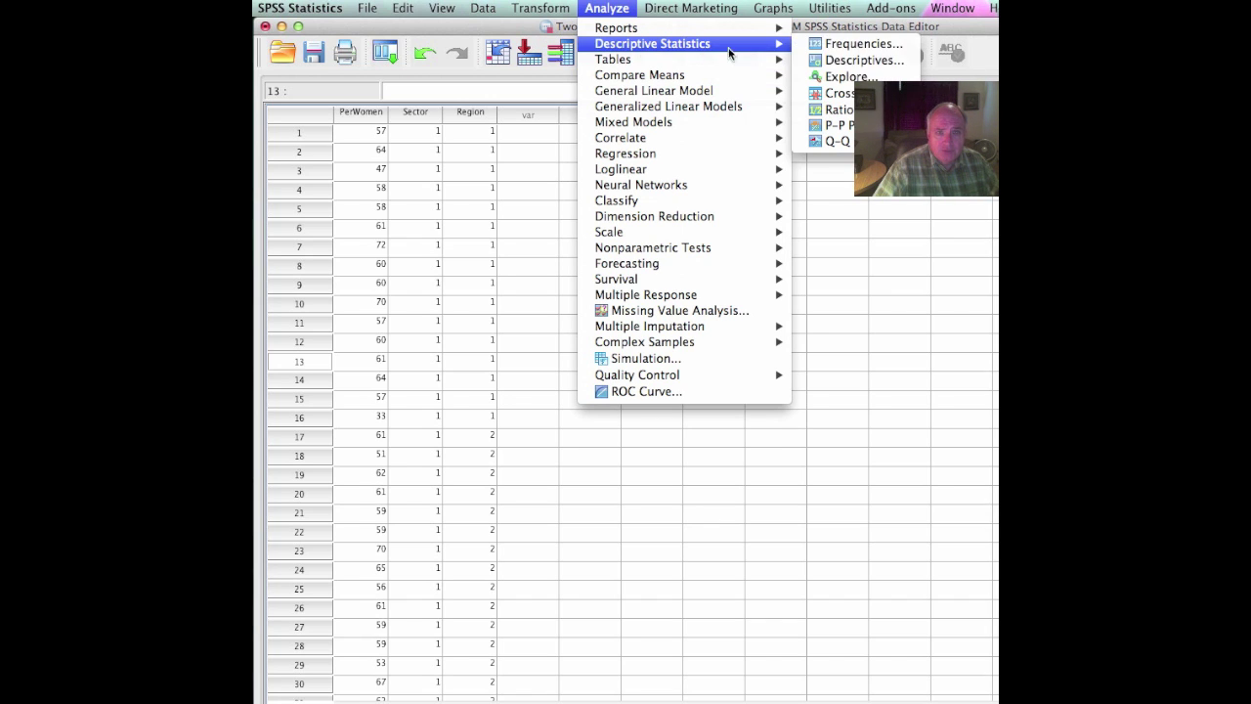
left_click(839, 78)
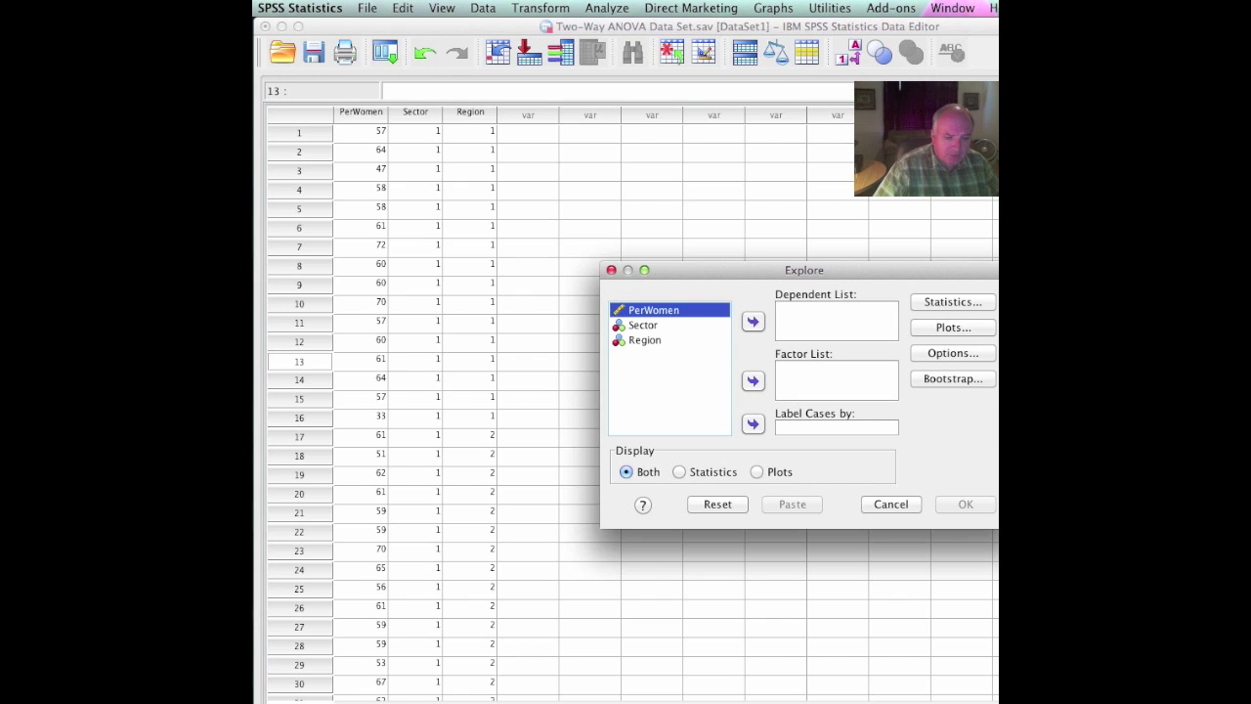
left_click(749, 321)
left_click(641, 311)
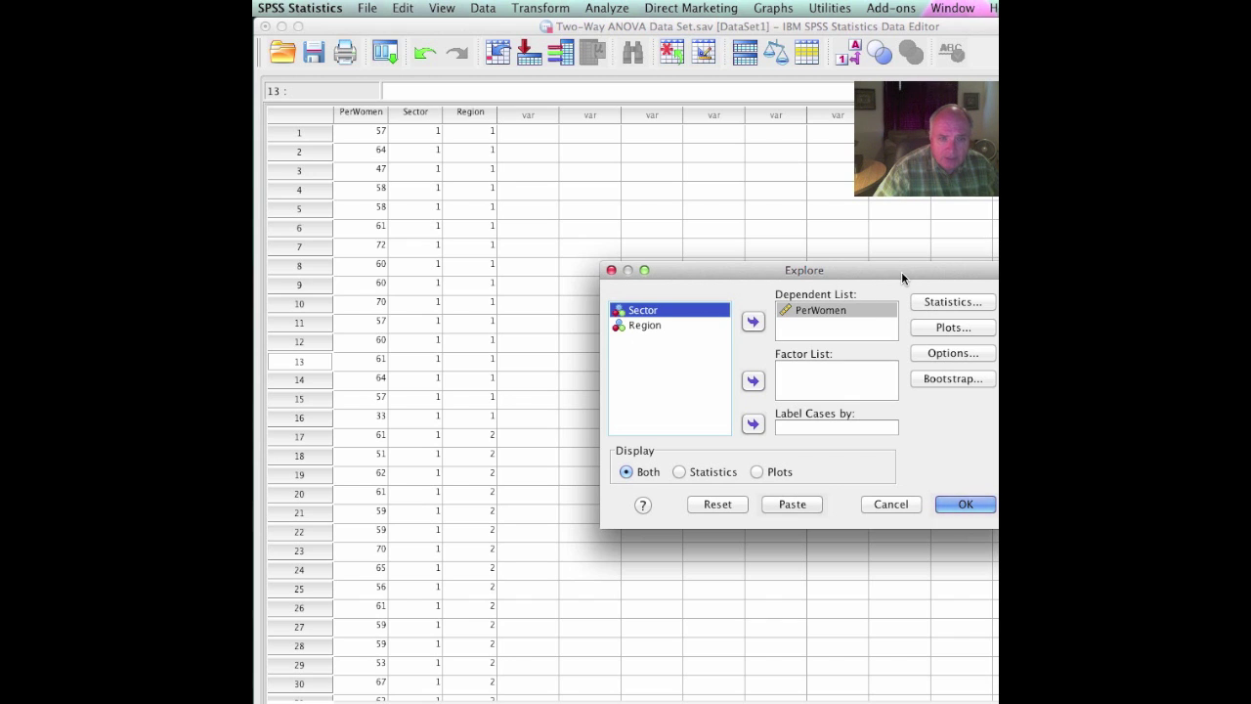
Turn on Normality plots with tests in the Explore plot options.
left_click(947, 332)
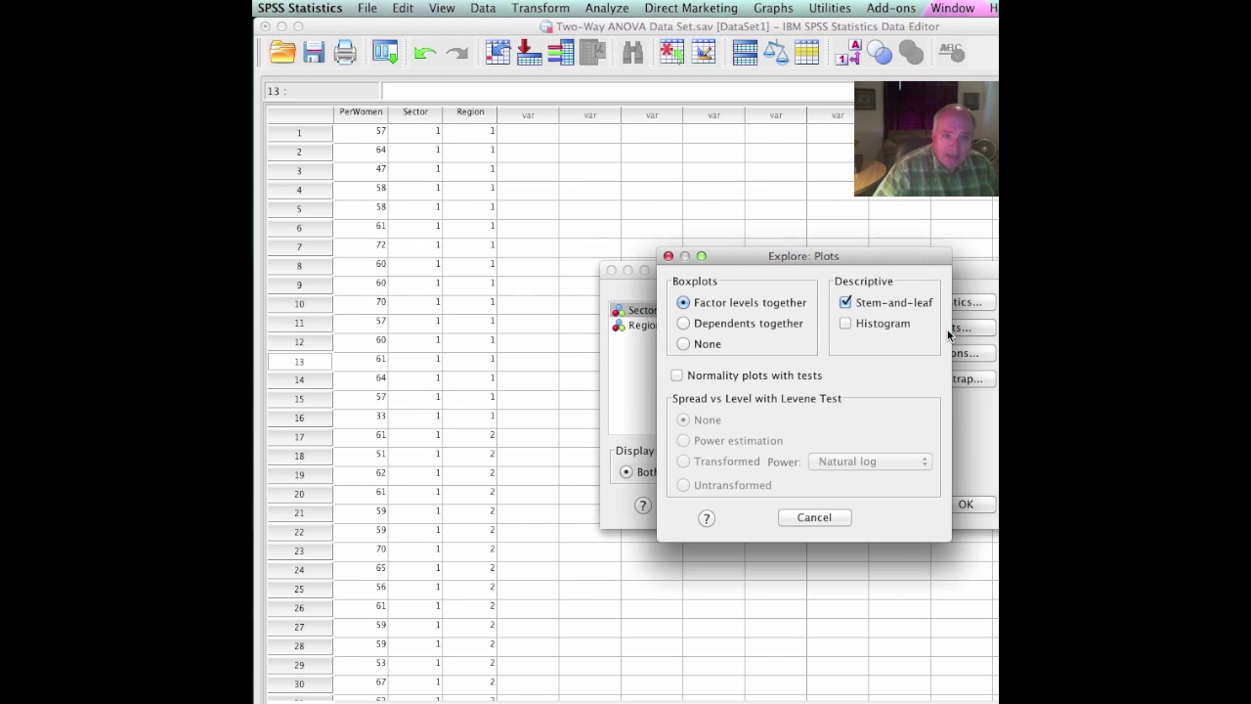
left_click(675, 376)
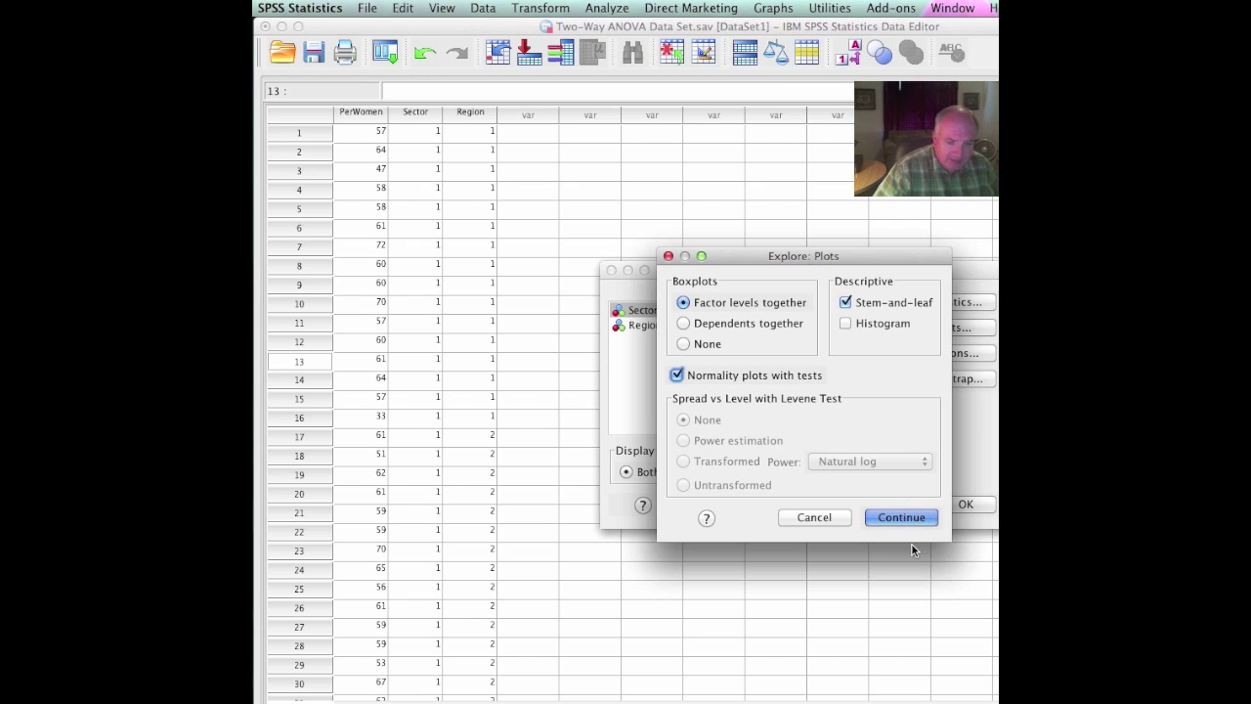
left_click(898, 515)
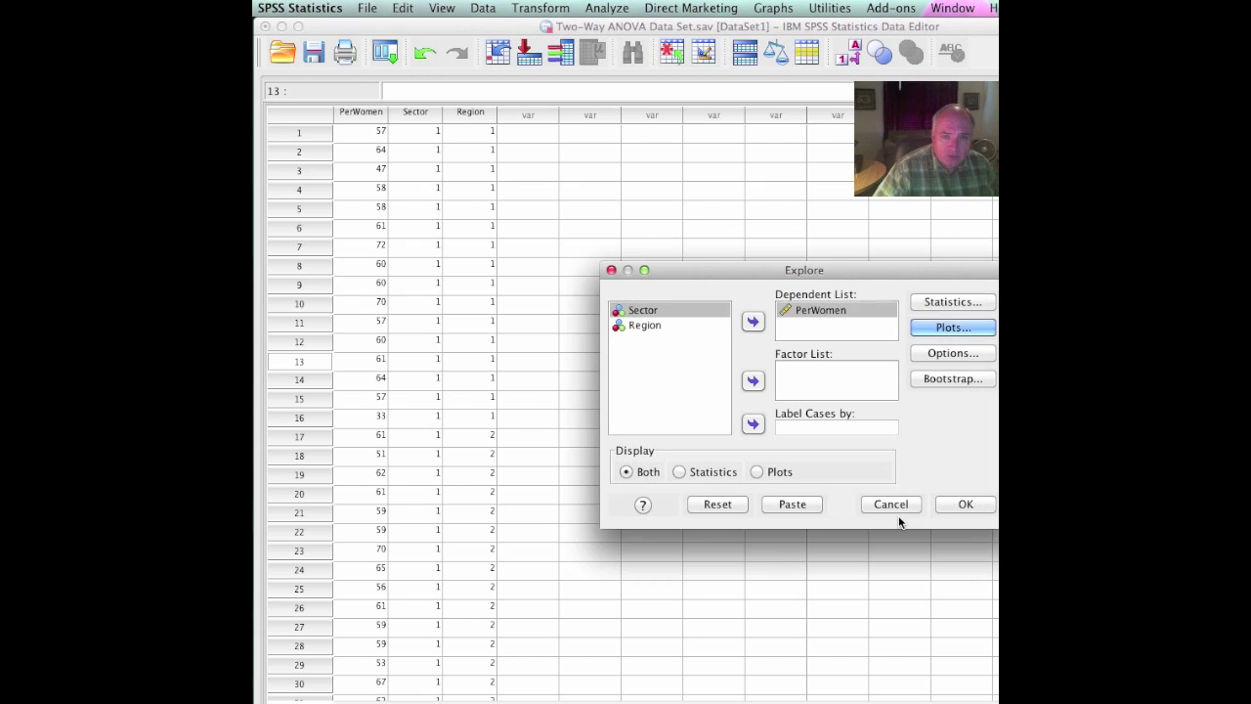
Run the PerWomen Explore analysis, then close the Output9 viewer without saving.
left_click(958, 505)
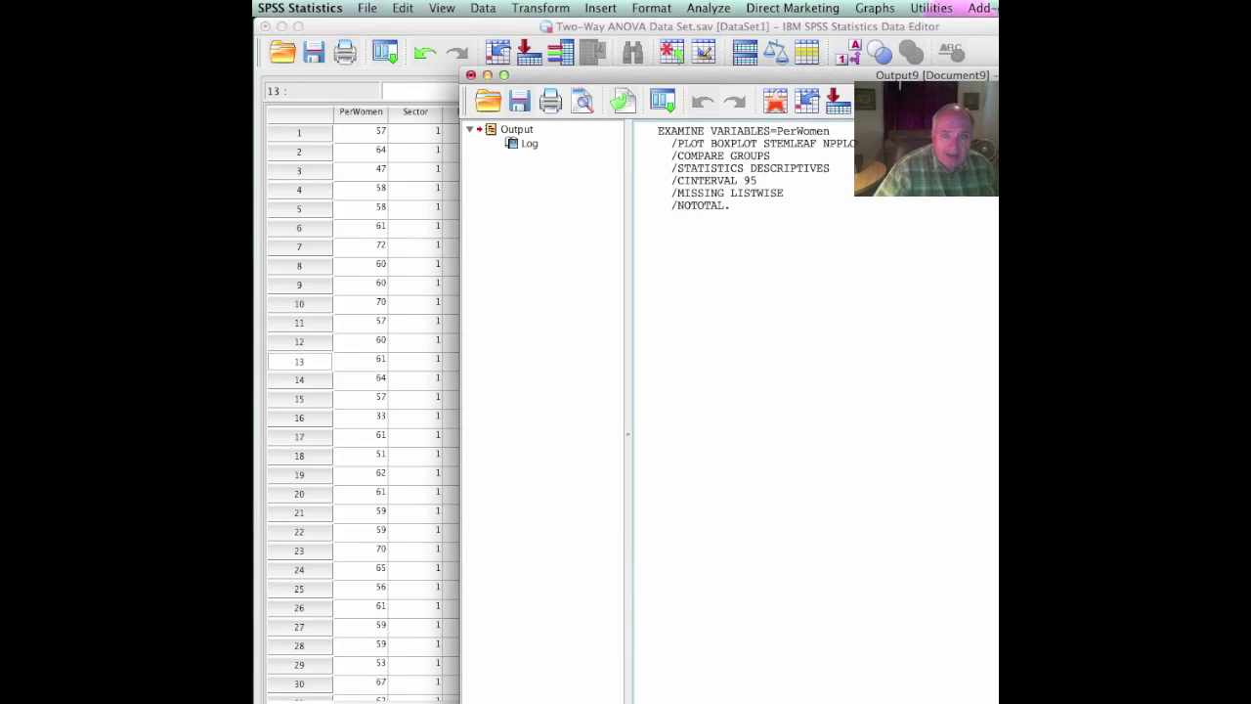
double_click(849, 74)
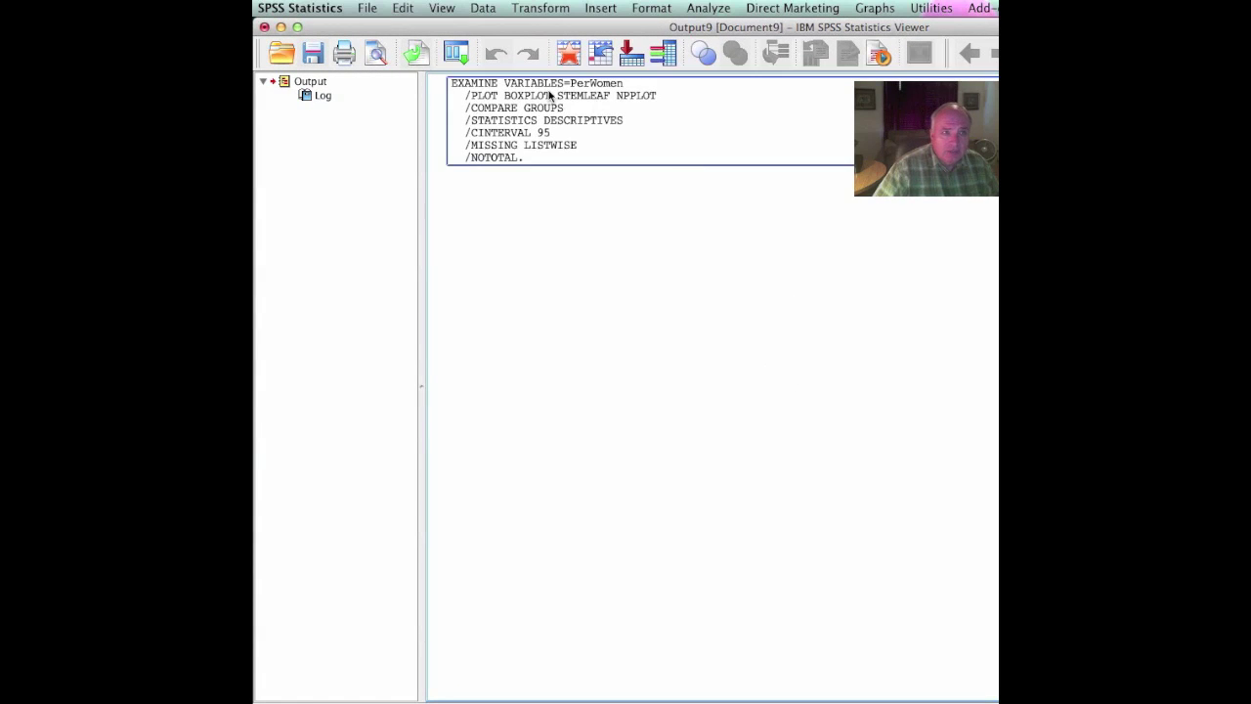
left_click(264, 26)
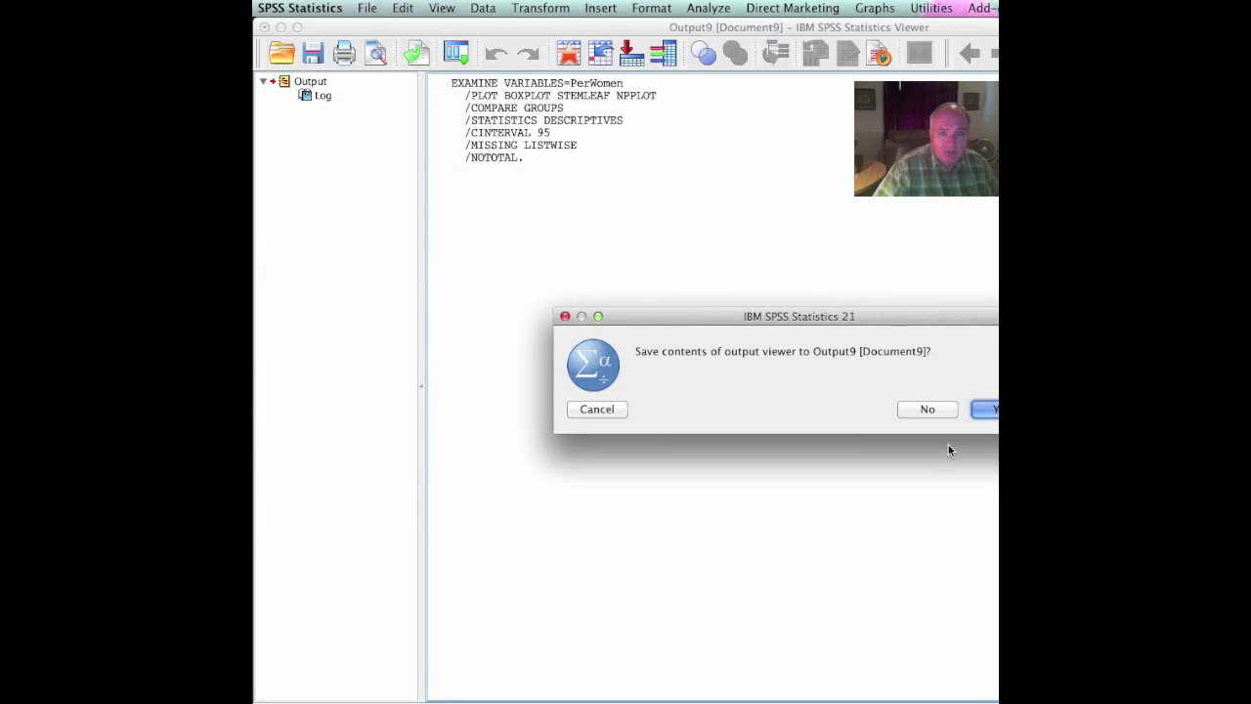
left_click(924, 408)
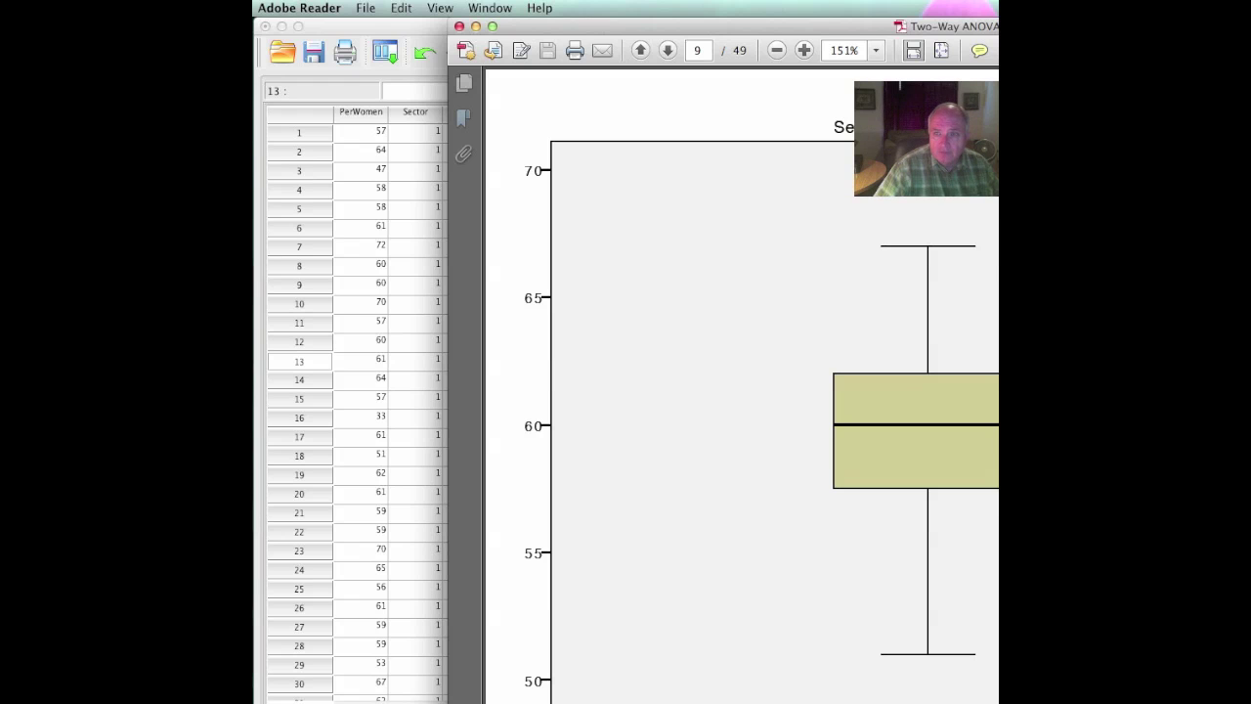
Scroll the PDF to the Sector 1, Region 1 Tests of Normality (Shapiro-Wilk Sig. .008) and stem-and-leaf plot.
scroll(742, 391, "down", 1)
key("Home")
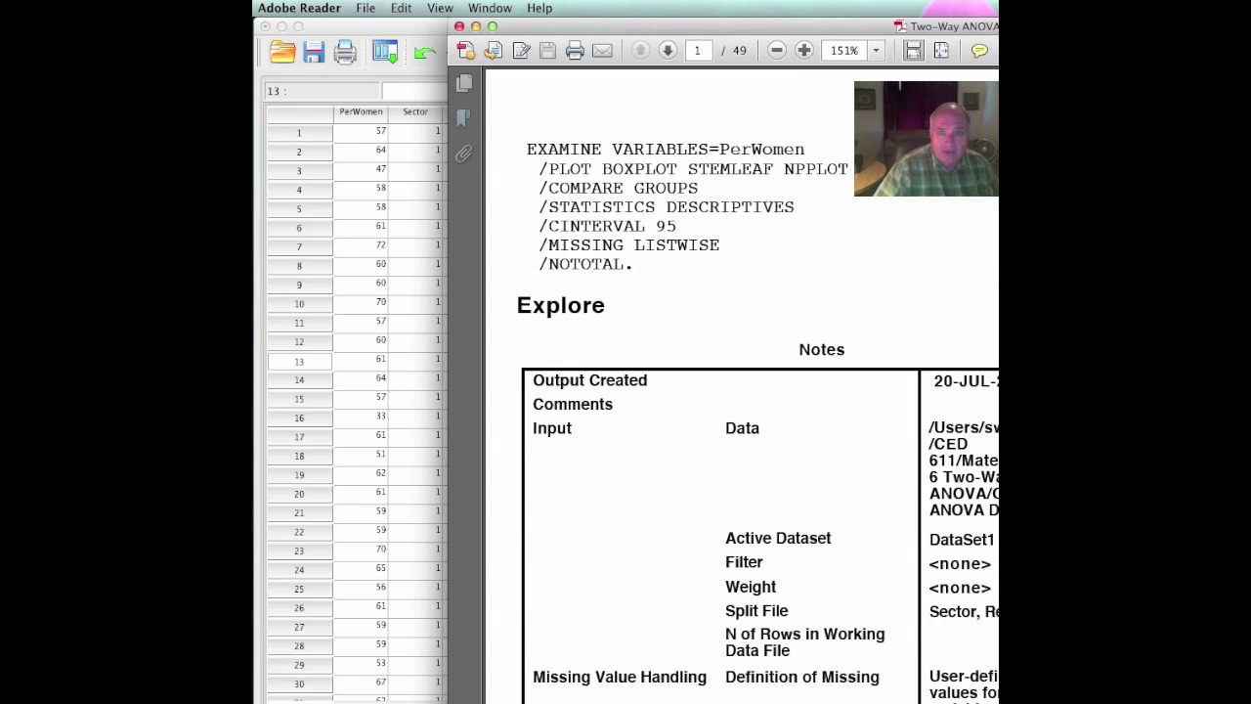
left_click_drag(1130, 25, 900, 6)
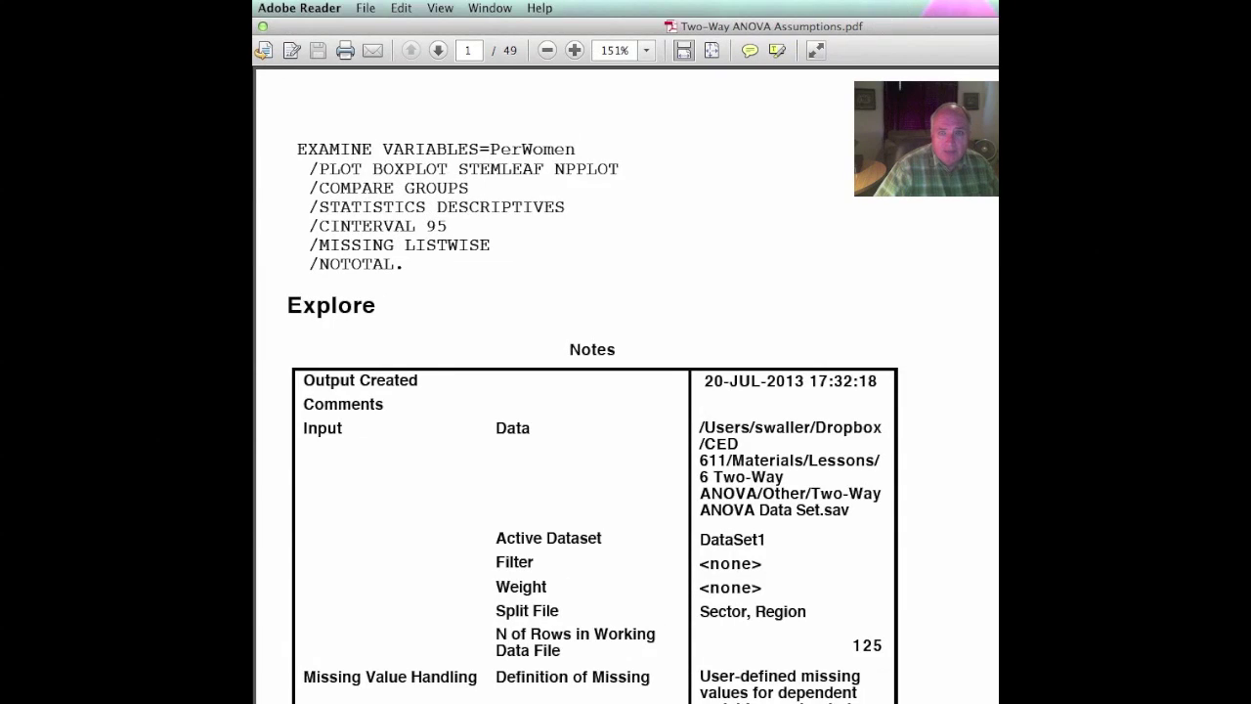
scroll(626, 391, "down", 20)
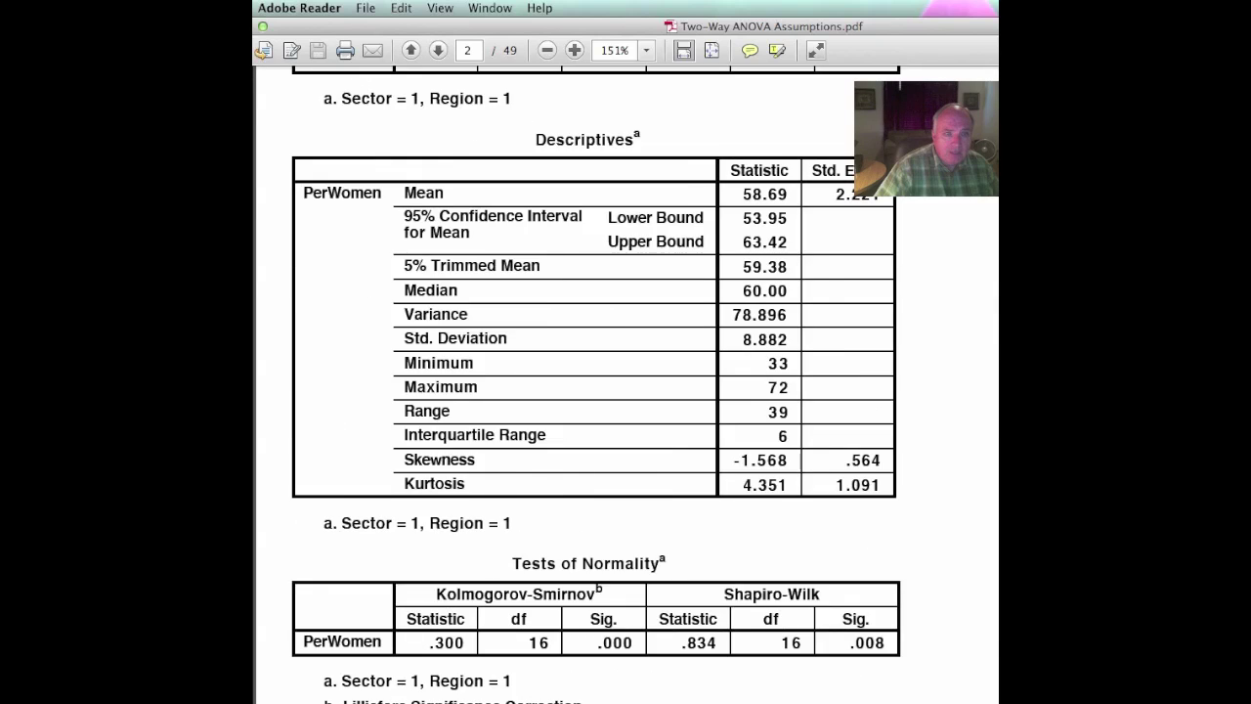
scroll(625, 391, "up", 5)
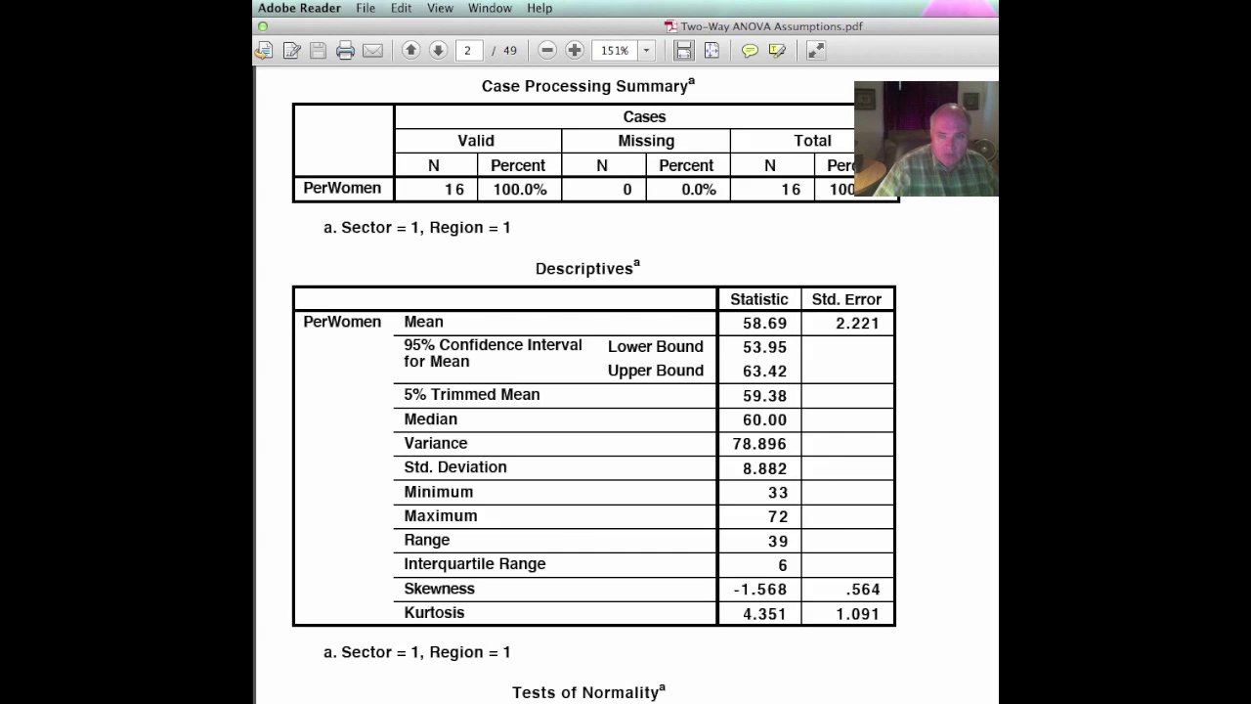
scroll(626, 391, "down", 3)
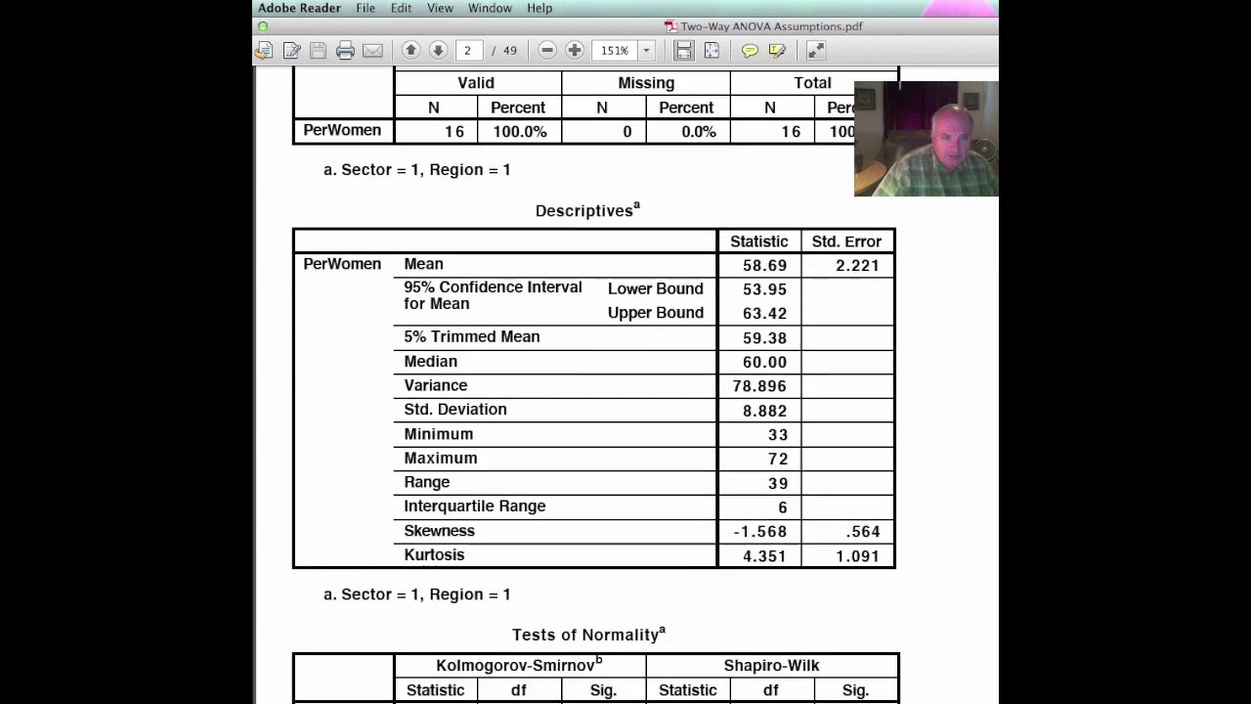
scroll(625, 391, "down", 10)
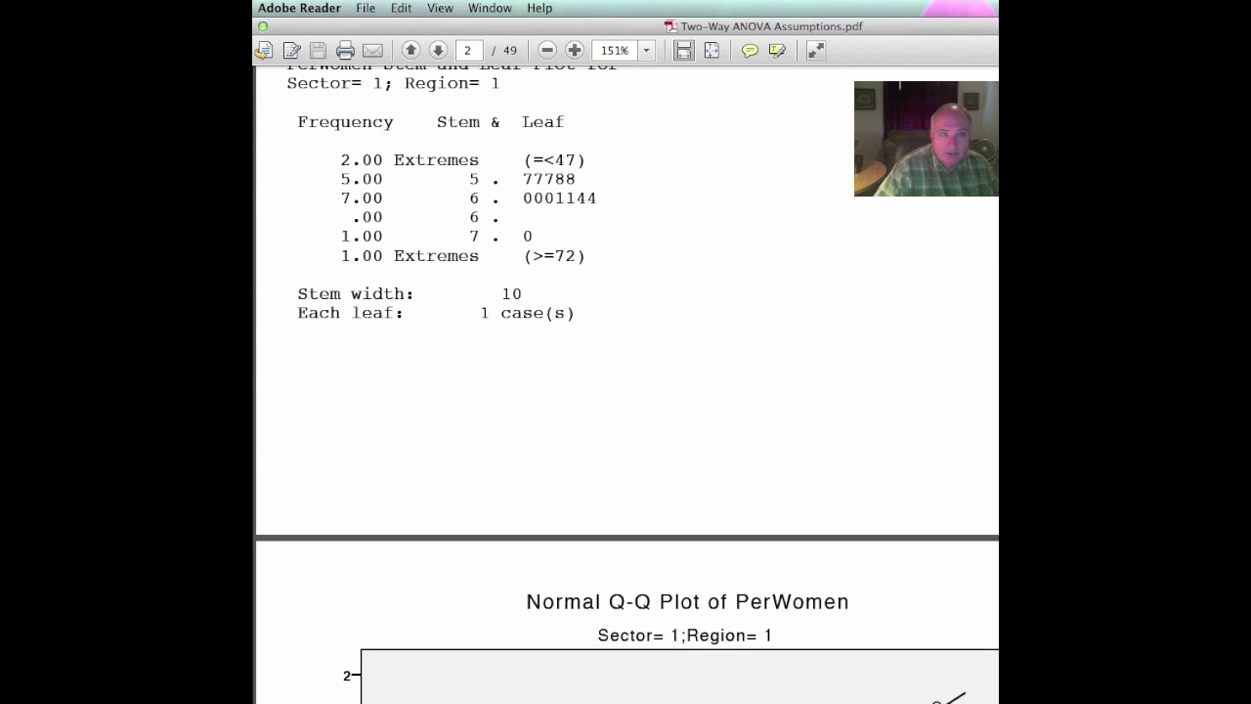
scroll(625, 391, "up", 10)
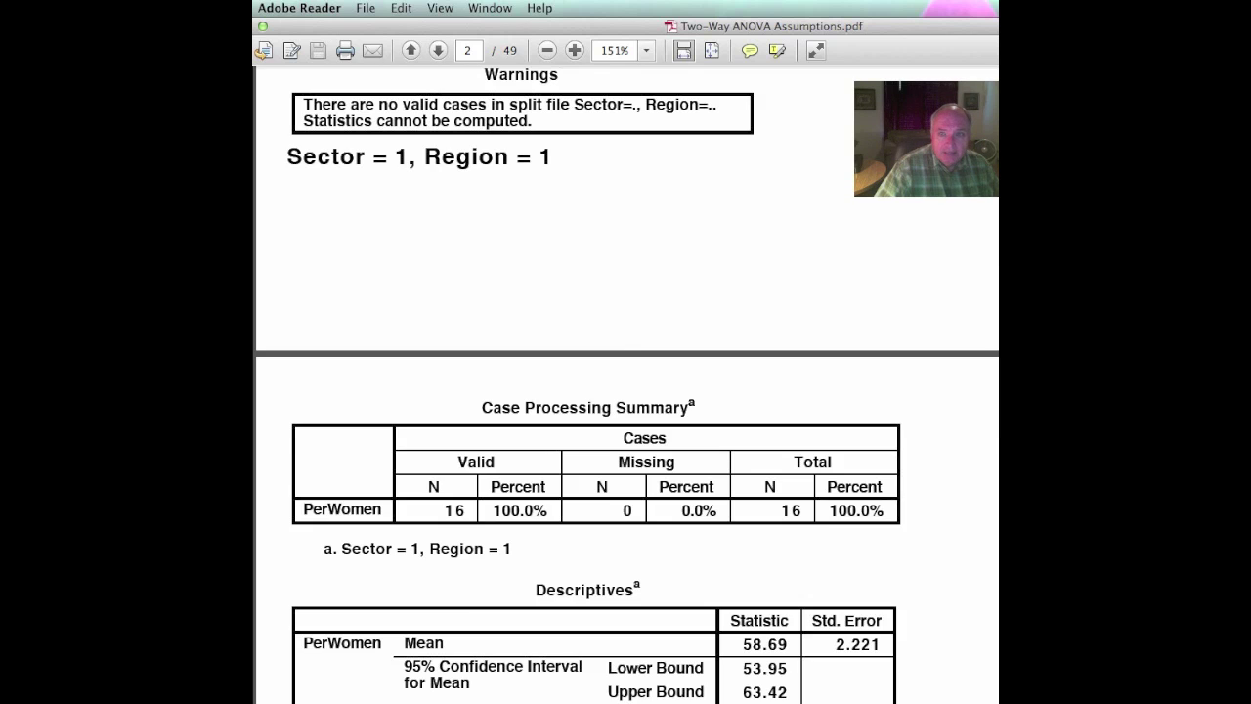
scroll(625, 391, "down", 20)
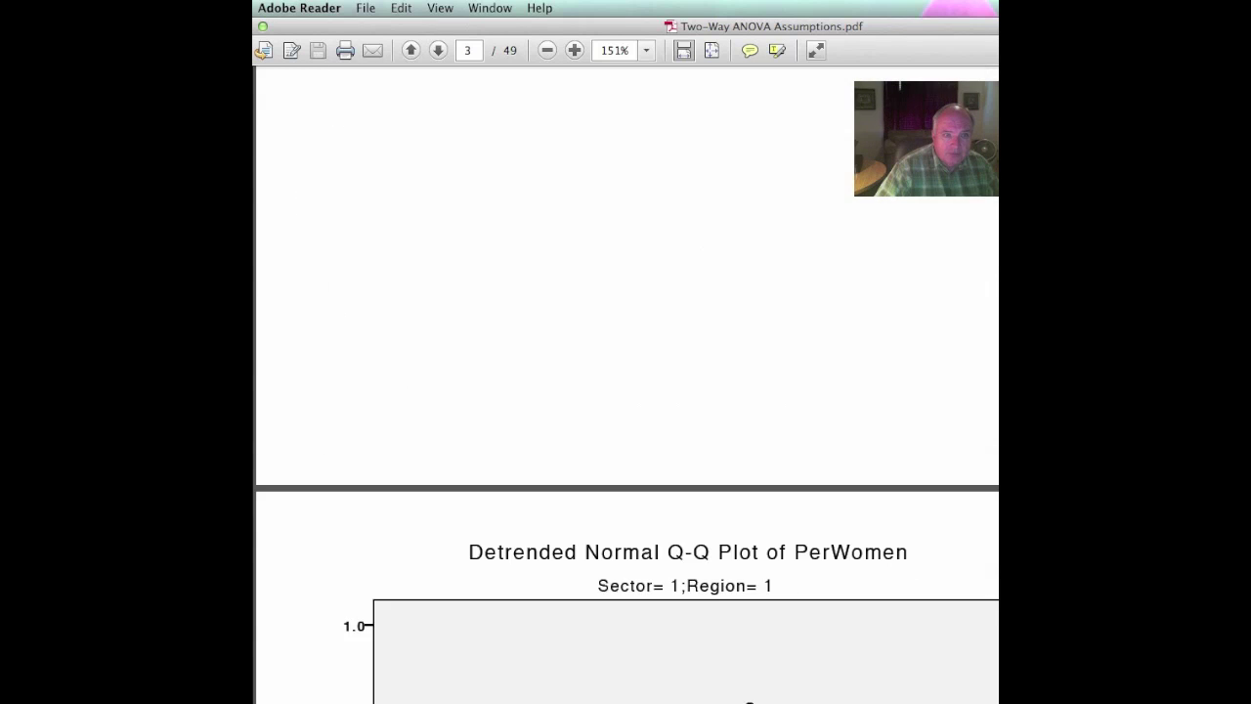
scroll(626, 391, "down", 3)
scroll(626, 391, "up", 15)
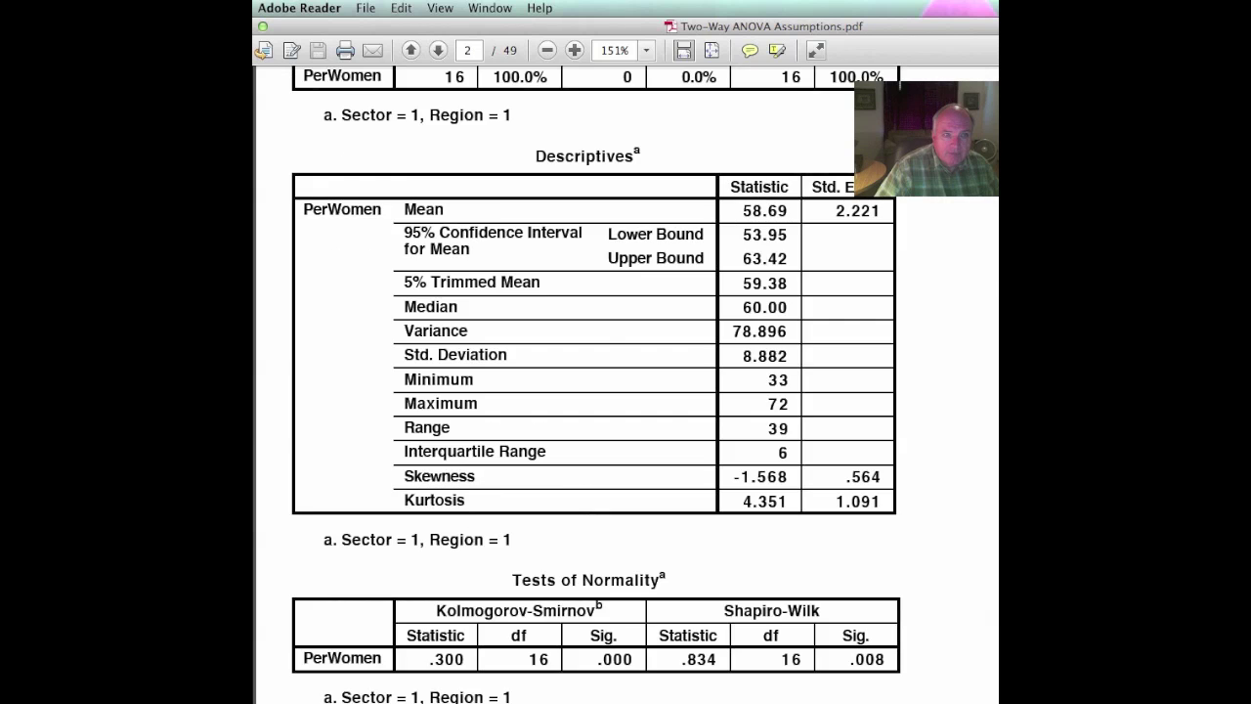
scroll(626, 391, "down", 1)
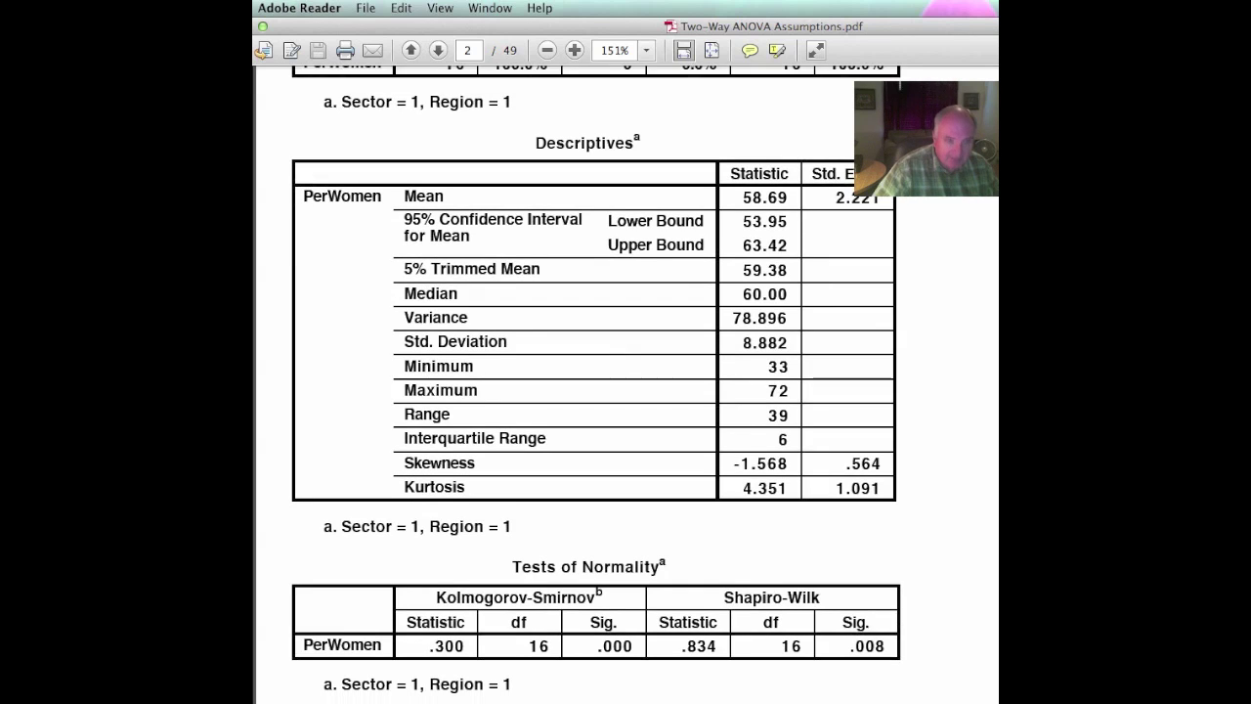
scroll(625, 391, "down", 5)
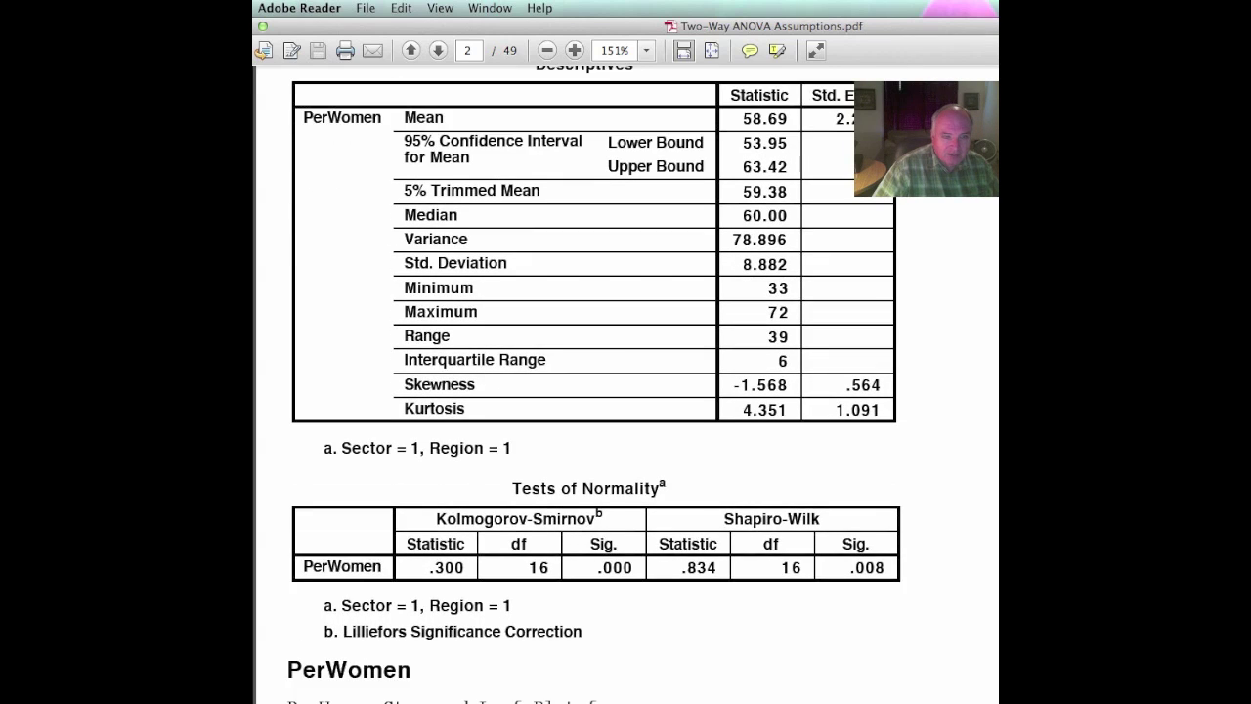
scroll(625, 391, "down", 8)
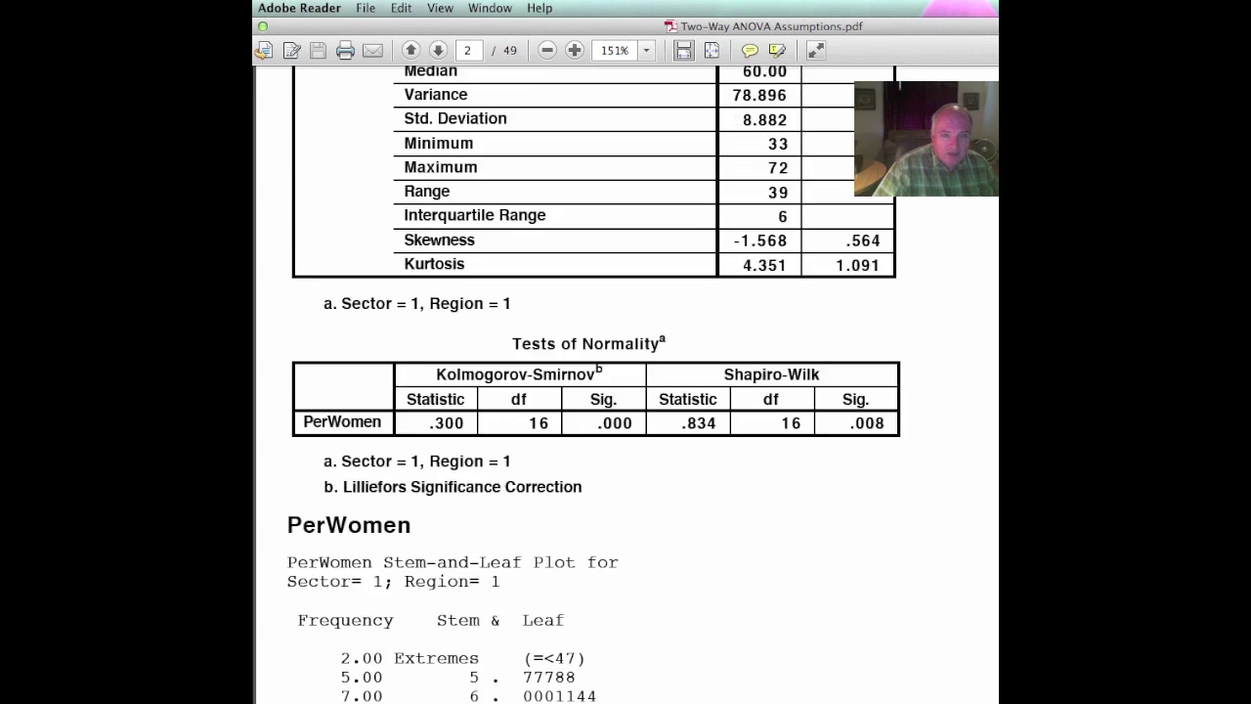
Scroll to the page 5 Sector 1, Region 1 boxplot flagging cases 8, 4 and 17.
scroll(926, 227, "down", 6)
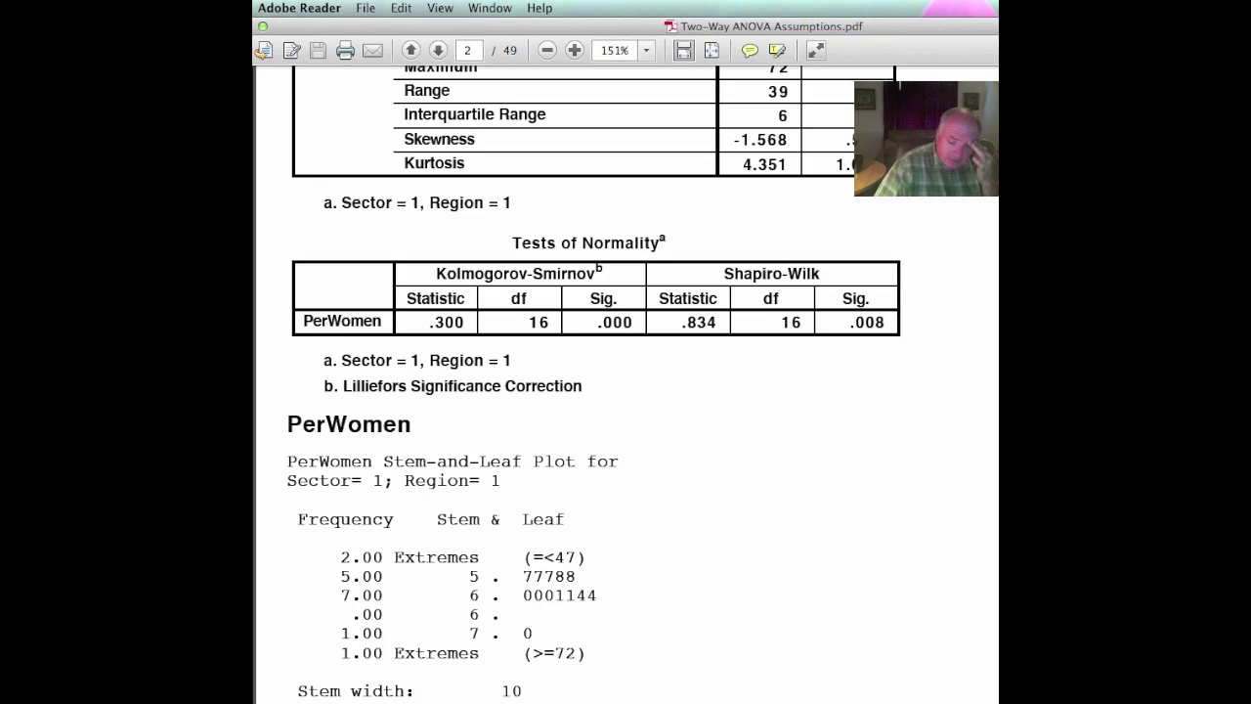
scroll(625, 391, "down", 10)
scroll(625, 391, "down", 10)
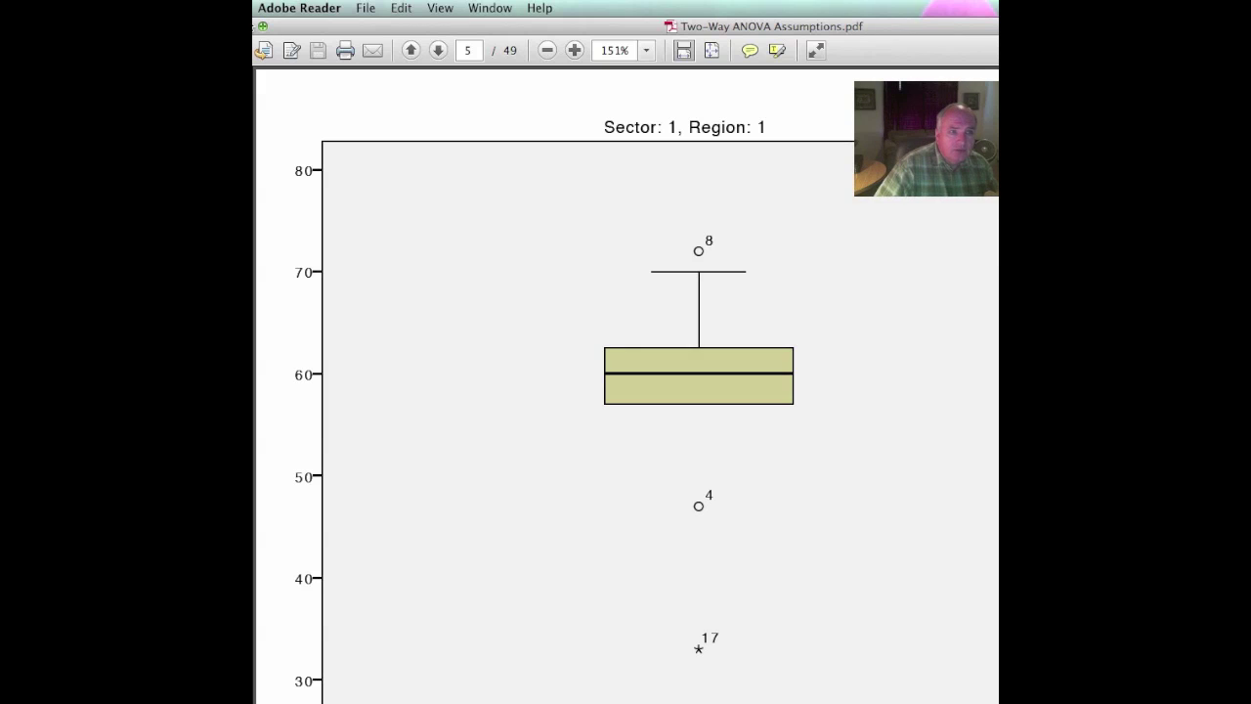
Minimize Adobe Reader and the Output viewer to bring the Data Editor forward.
left_click(242, 26)
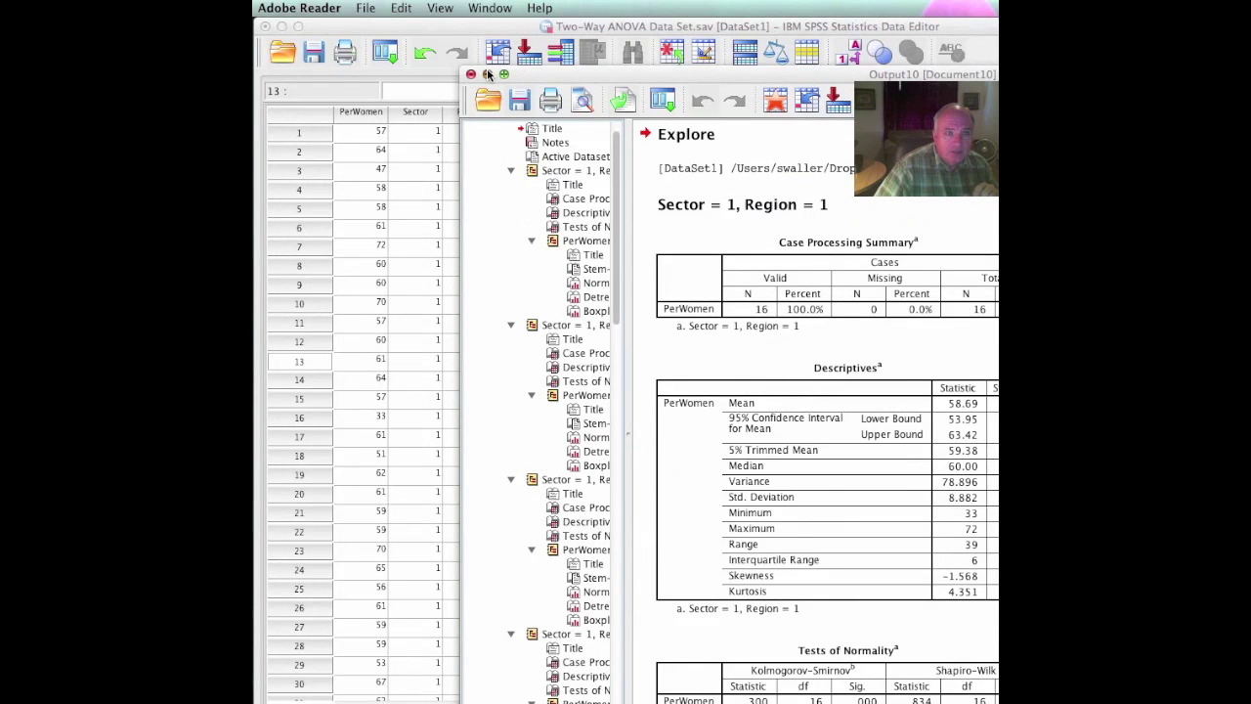
left_click(488, 77)
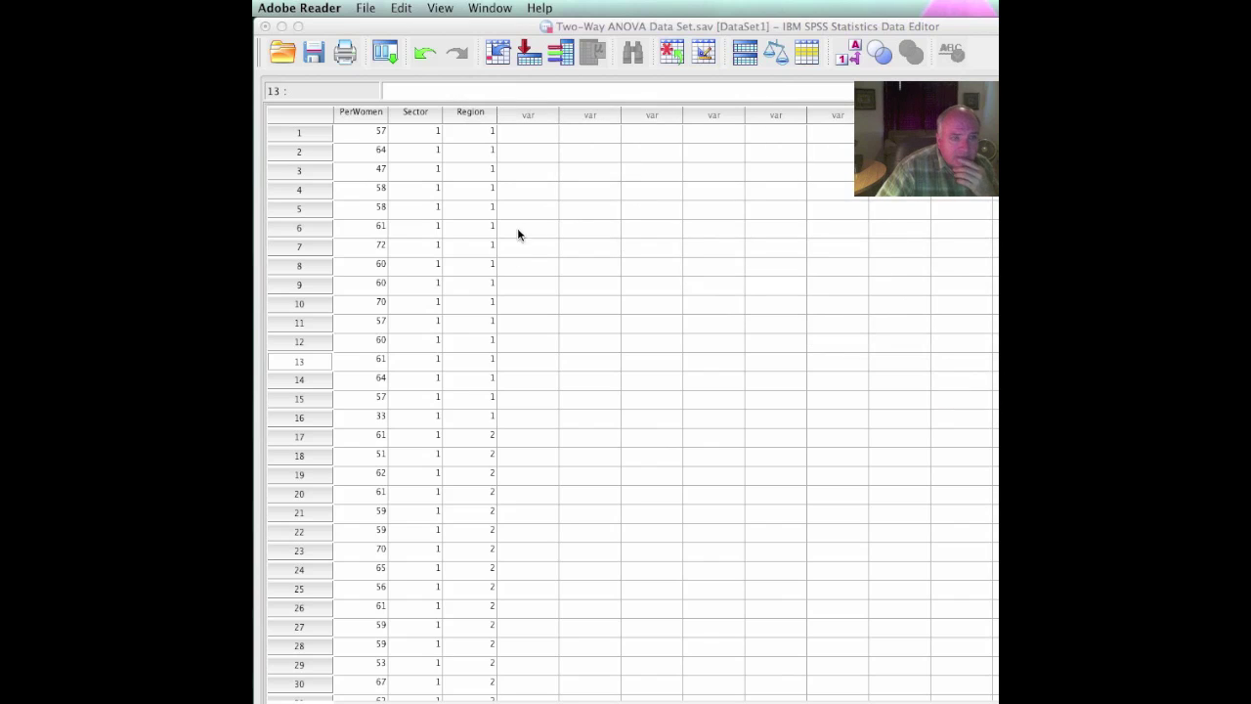
left_click(363, 250)
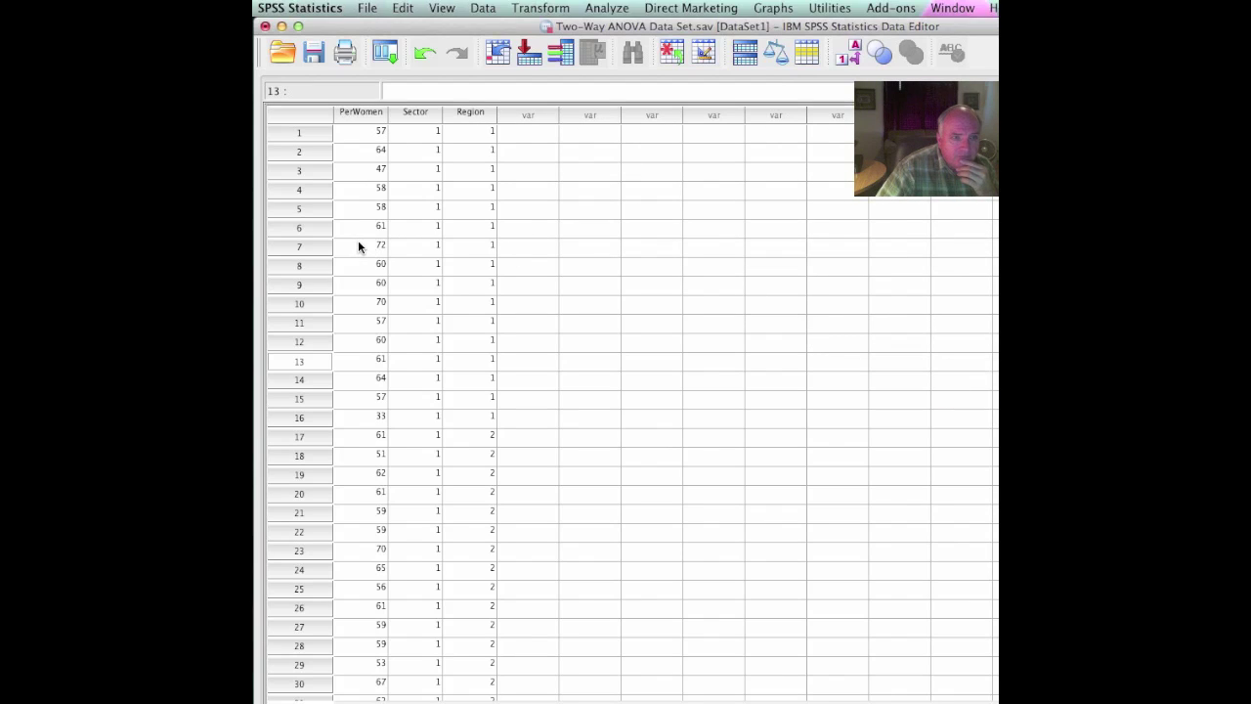
Inspect the PerWomen values 72 in row 7, 70 in row 10 and 33 in row 16.
left_click(359, 246)
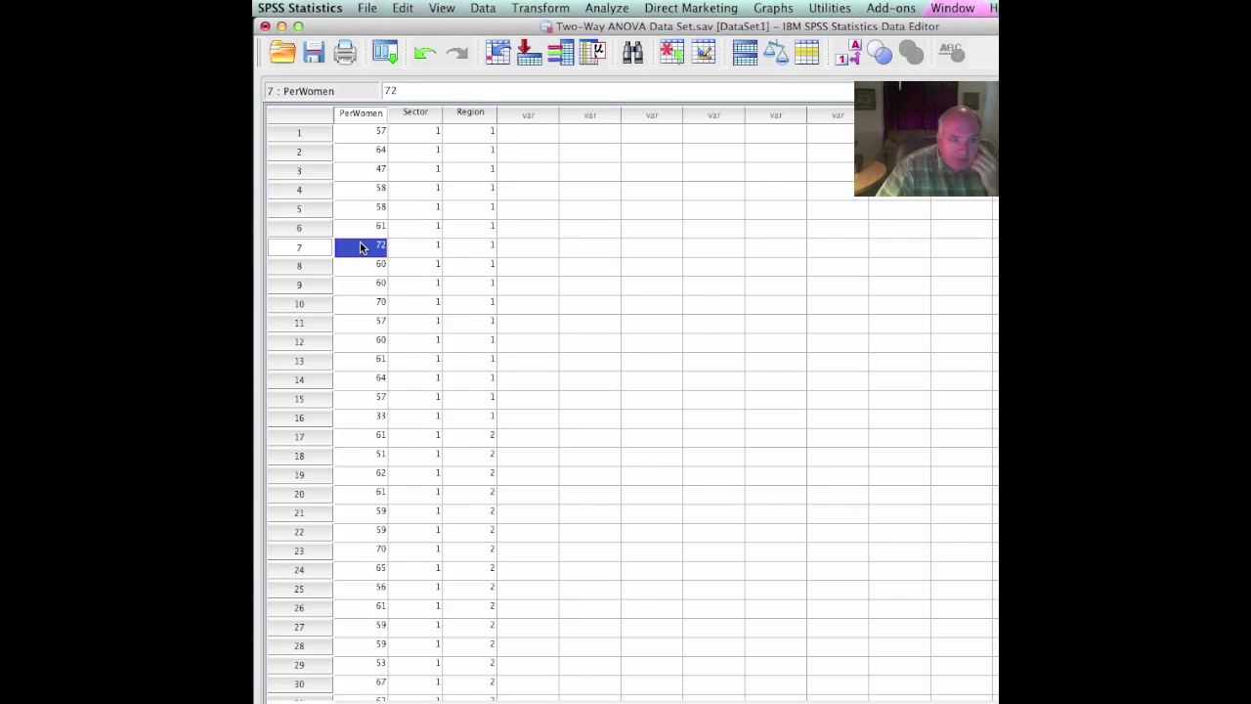
left_click(376, 418)
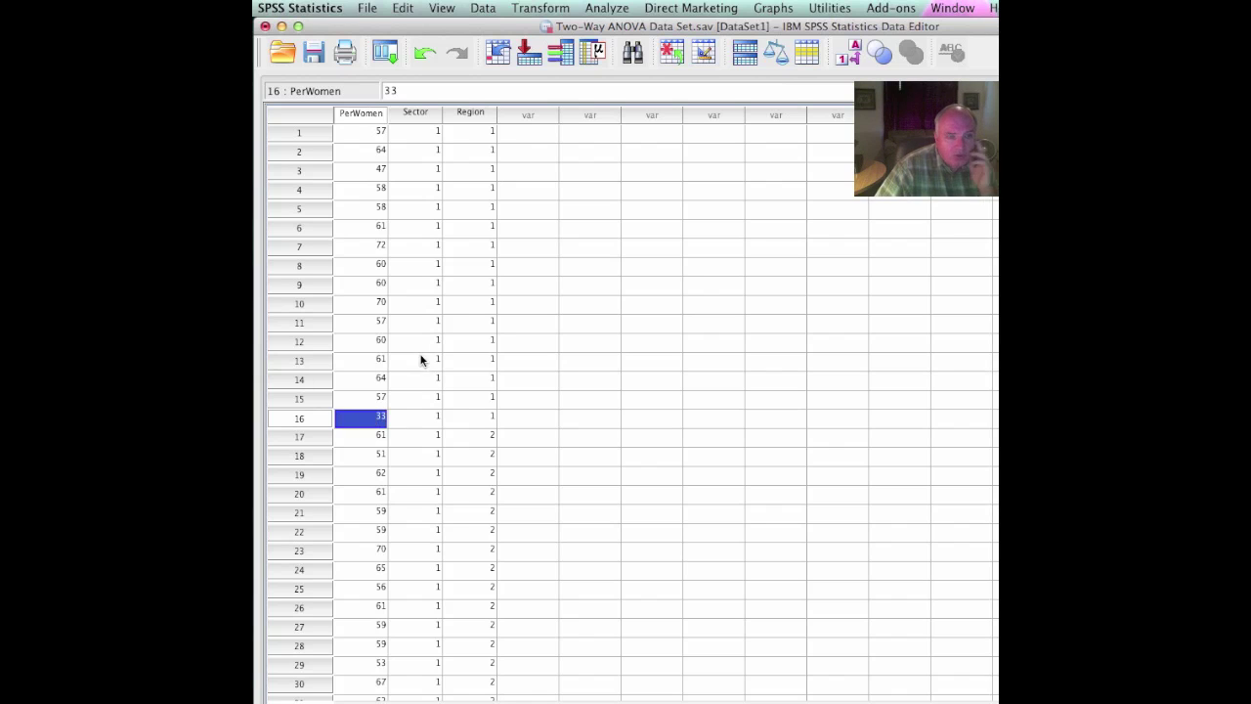
left_click(376, 247)
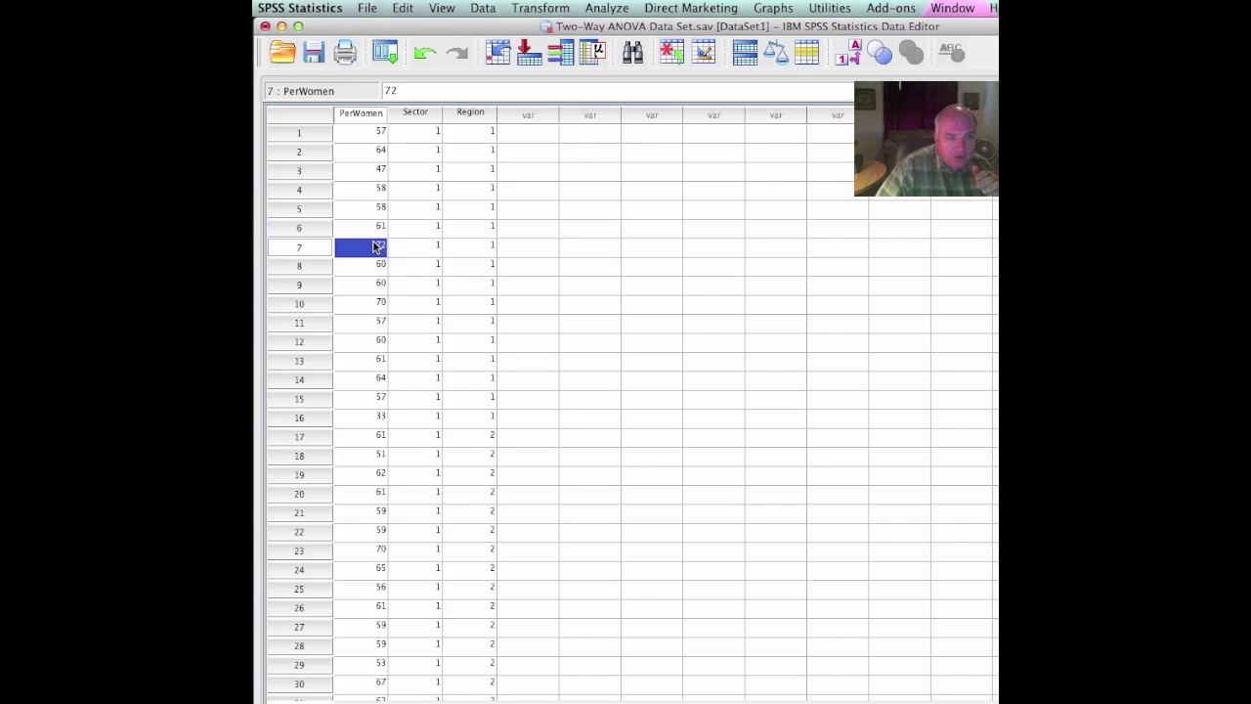
left_click(369, 301)
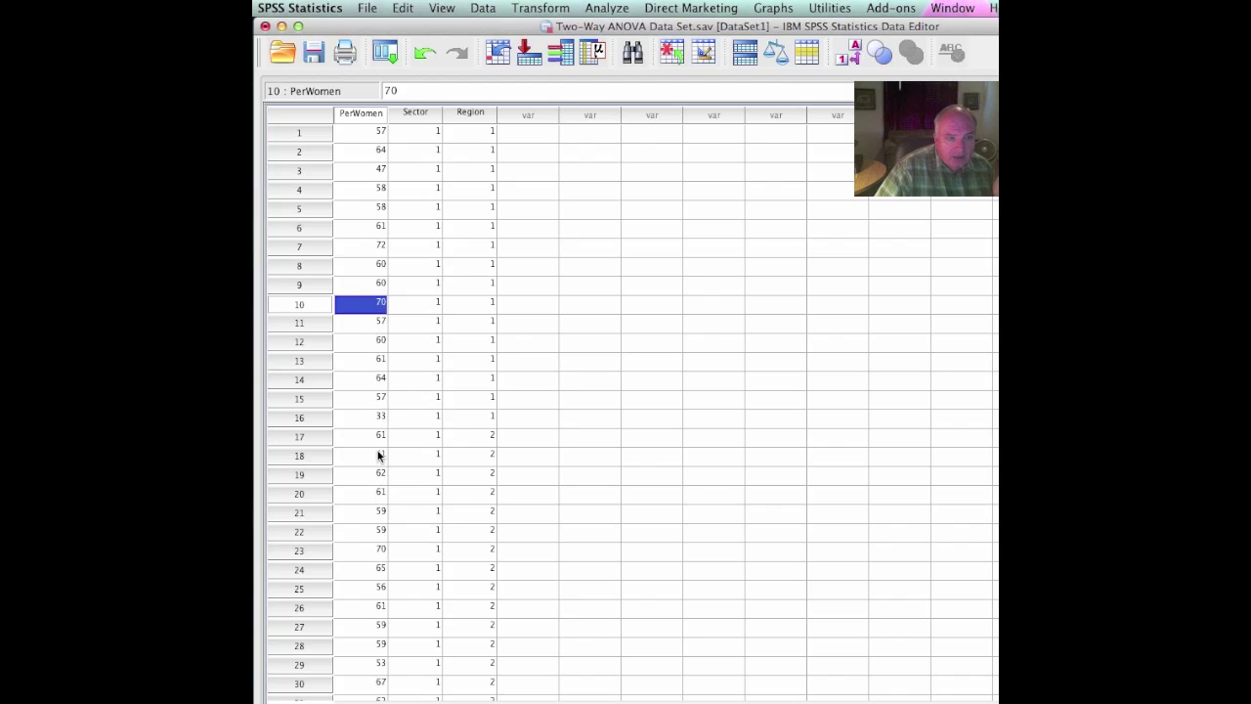
left_click(369, 417)
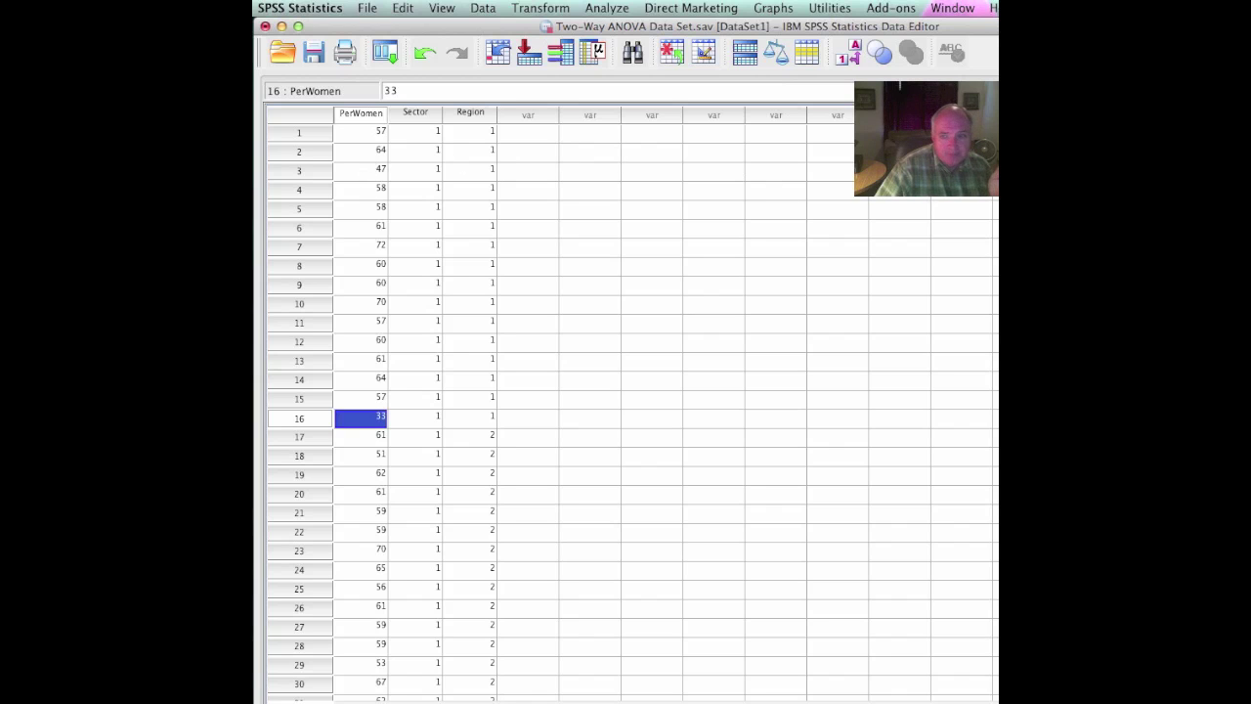
Page through the PDF to the Sector 1, Region 2 boxplot flagging case 24, then minimize it.
key("super+Tab")
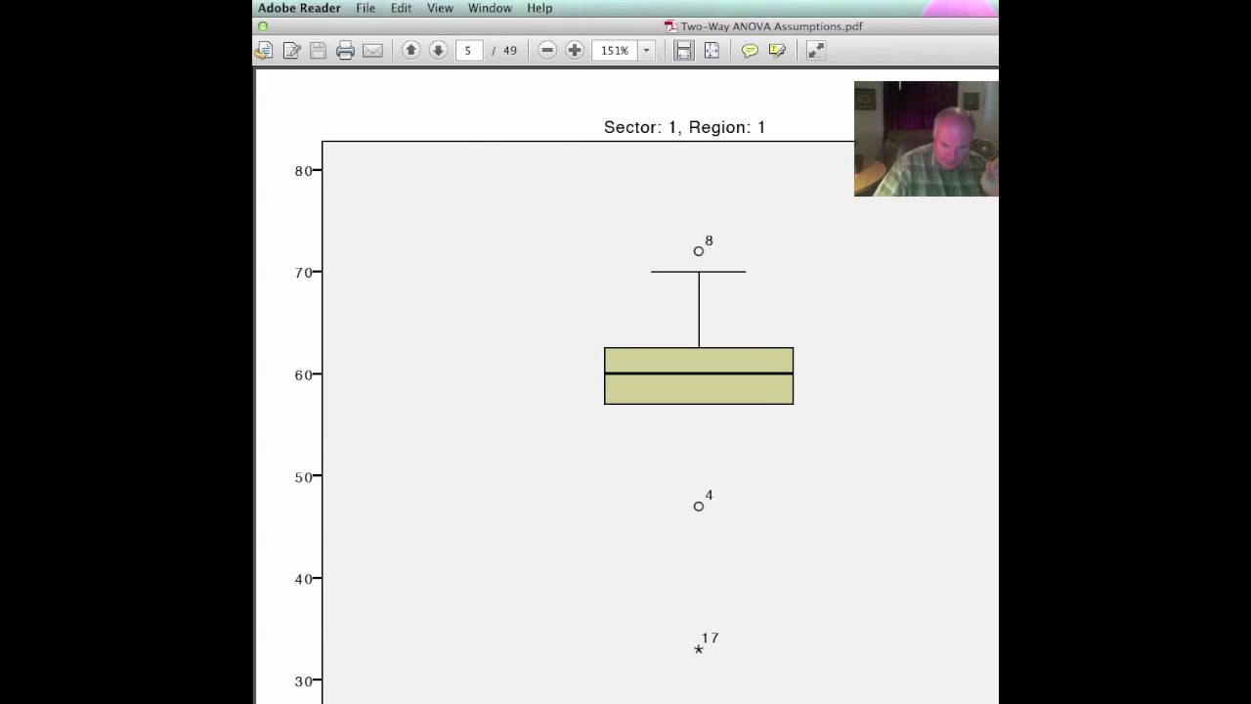
scroll(627, 408, "down", 10)
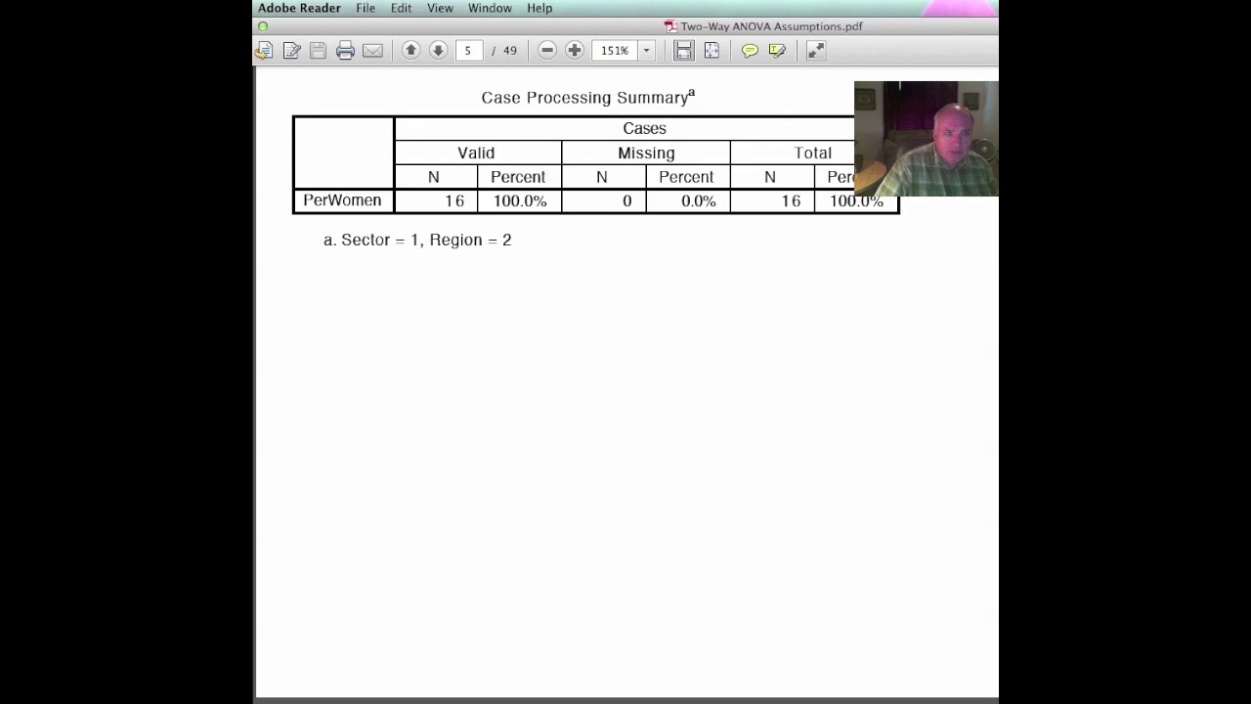
key("Page_Down")
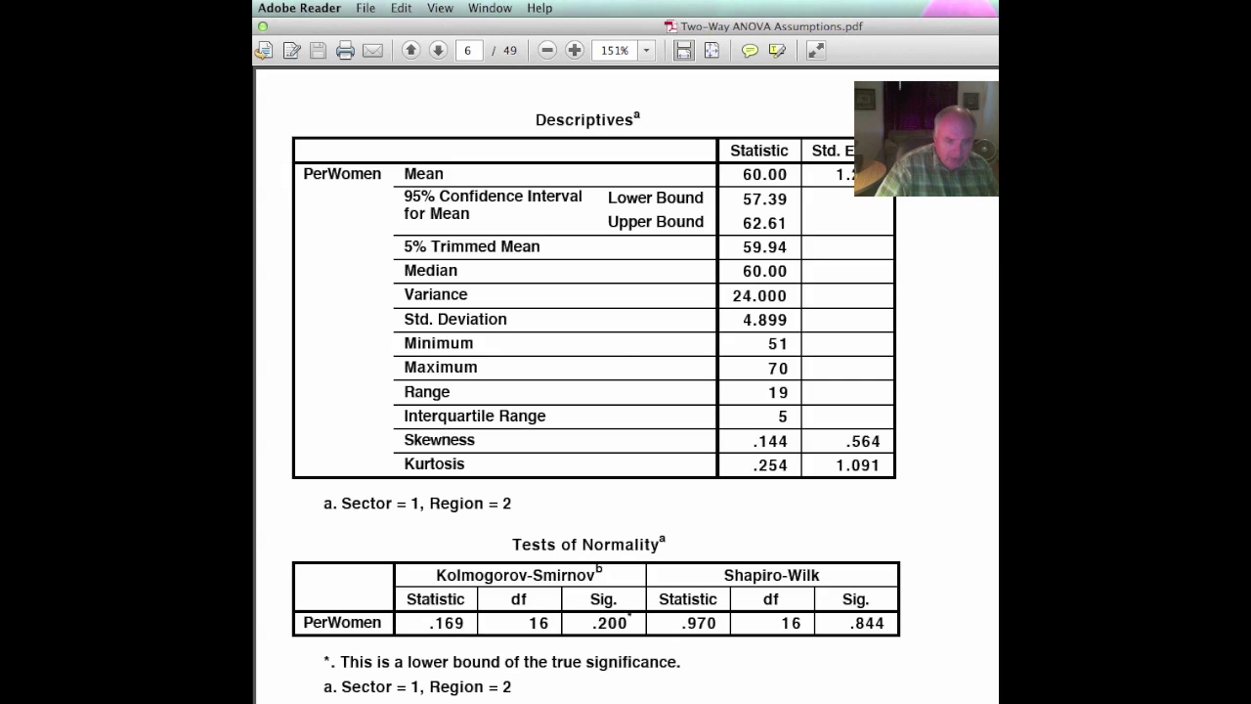
scroll(625, 381, "down", 10)
scroll(625, 381, "down", 5)
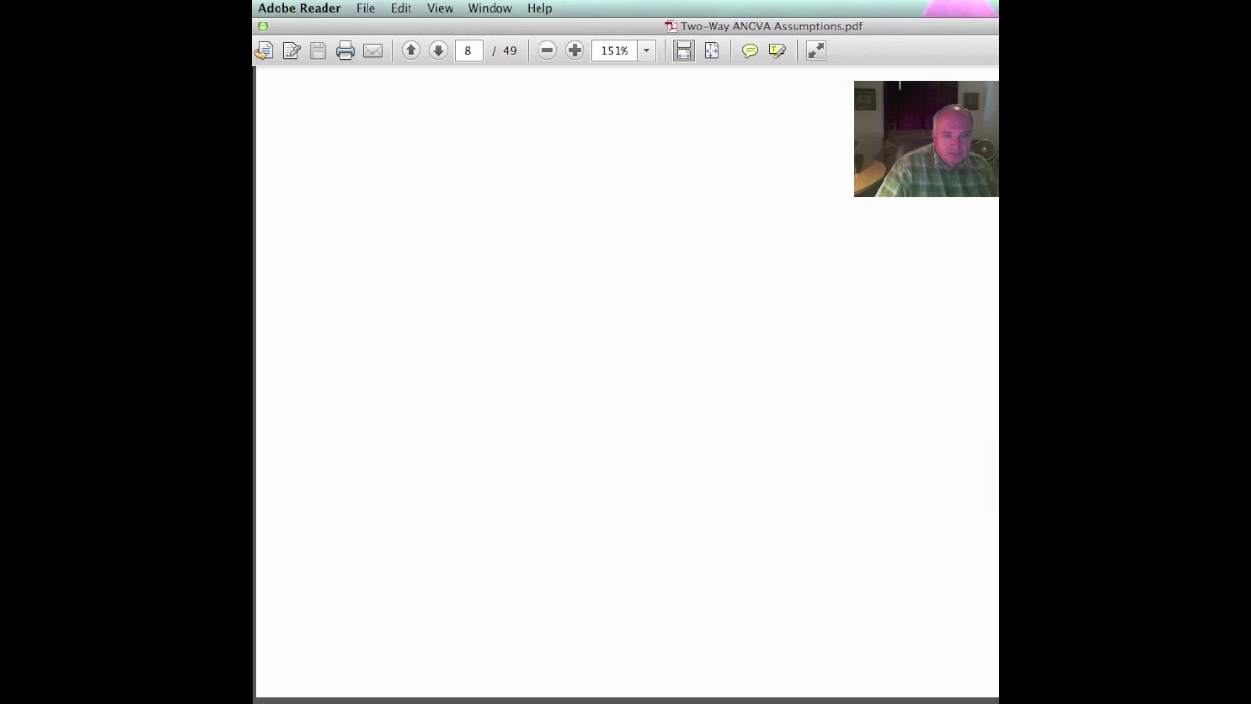
scroll(625, 381, "down", 5)
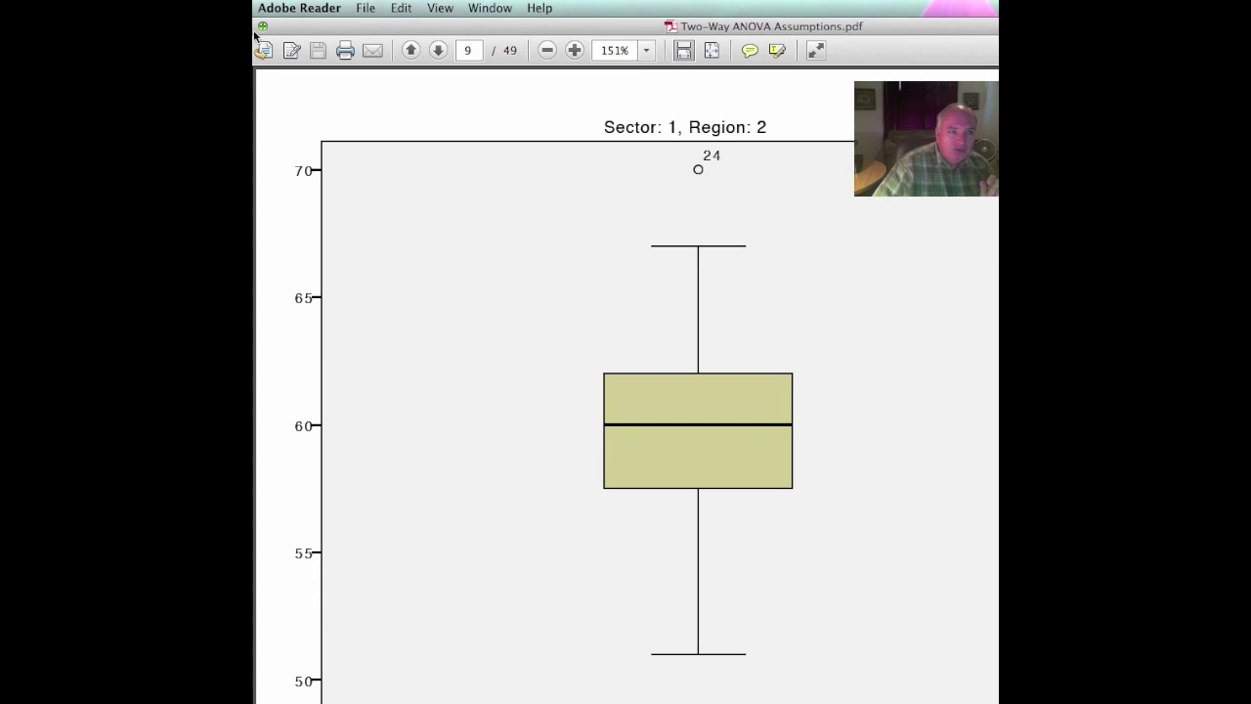
key("super+m")
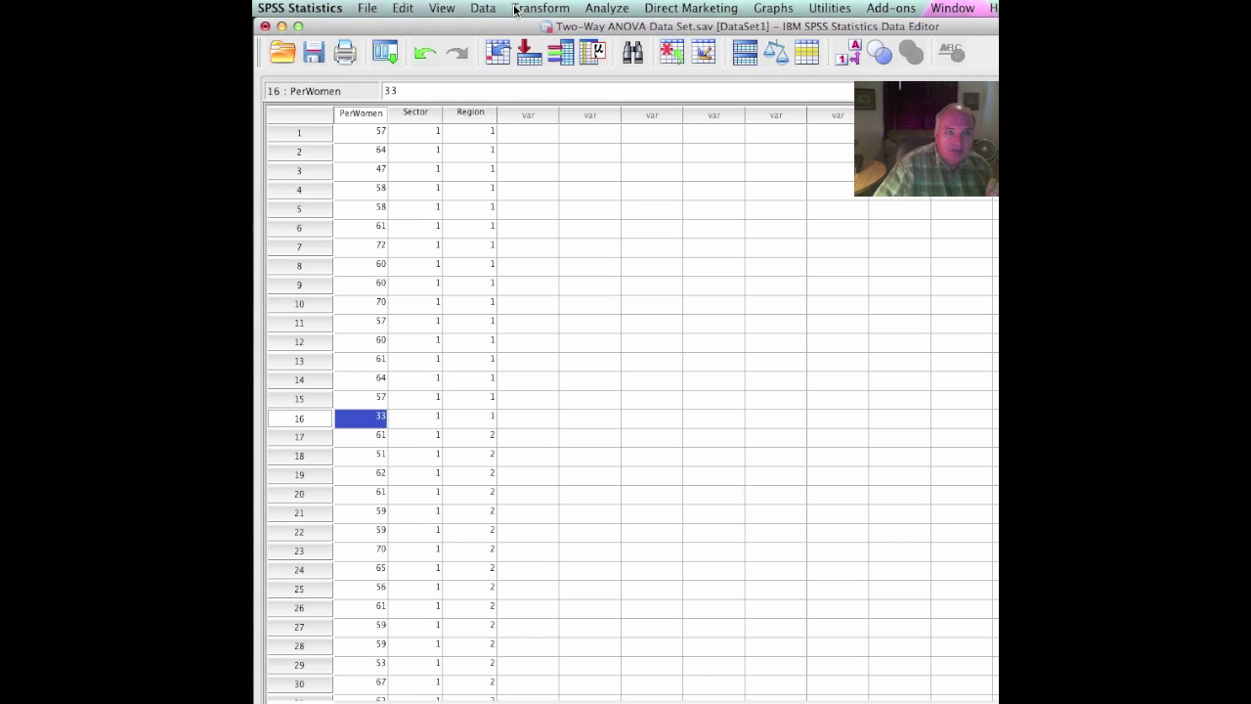
Show the Descriptive Statistics submenu under Analyze, then dismiss the menus.
left_click(483, 9)
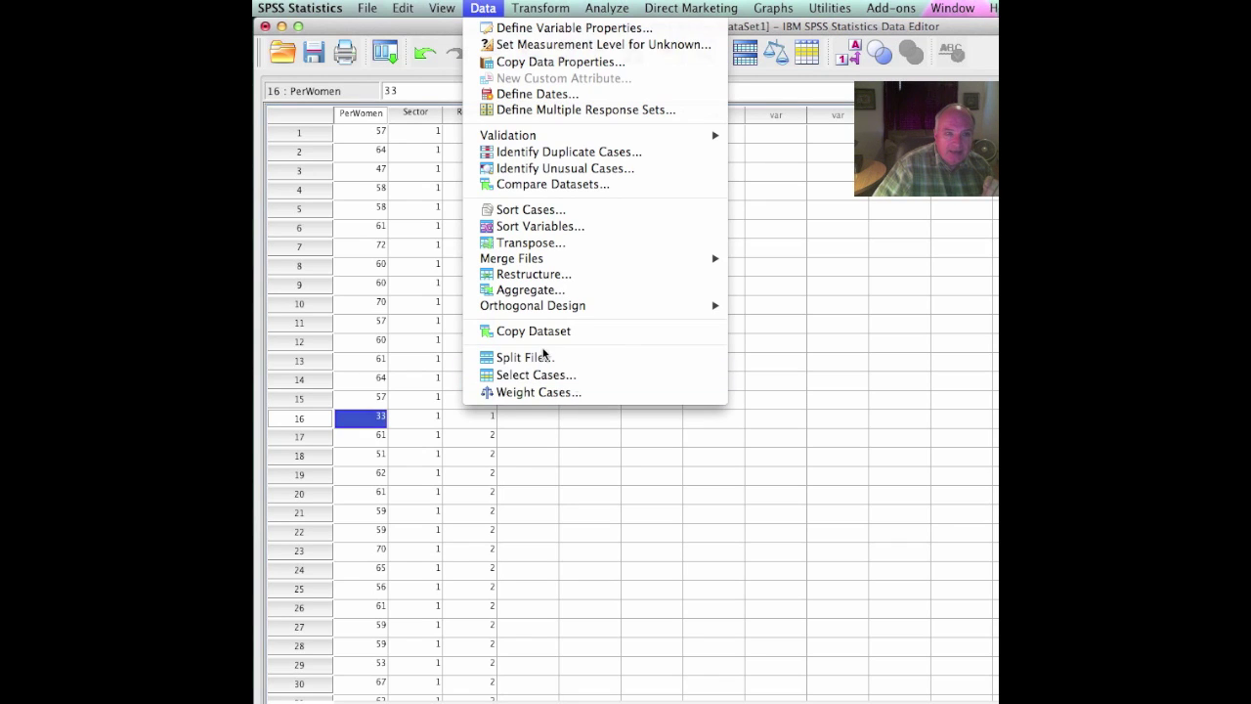
mouse_move(607, 9)
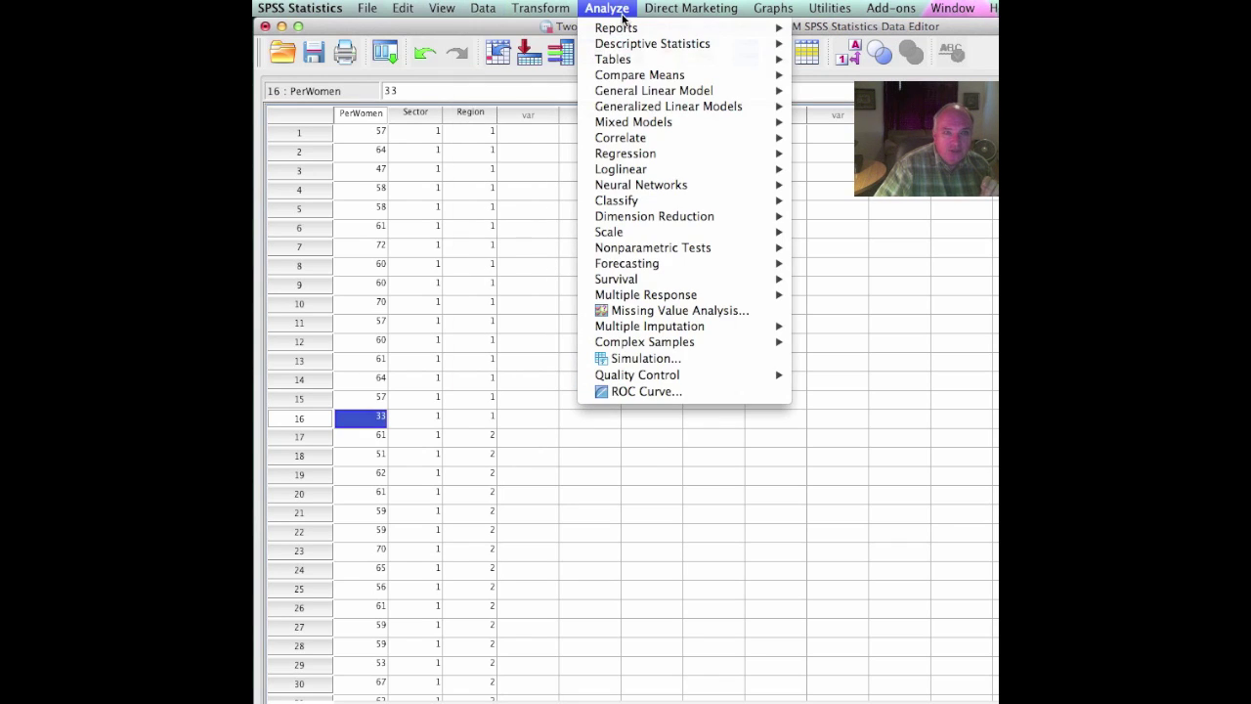
mouse_move(661, 47)
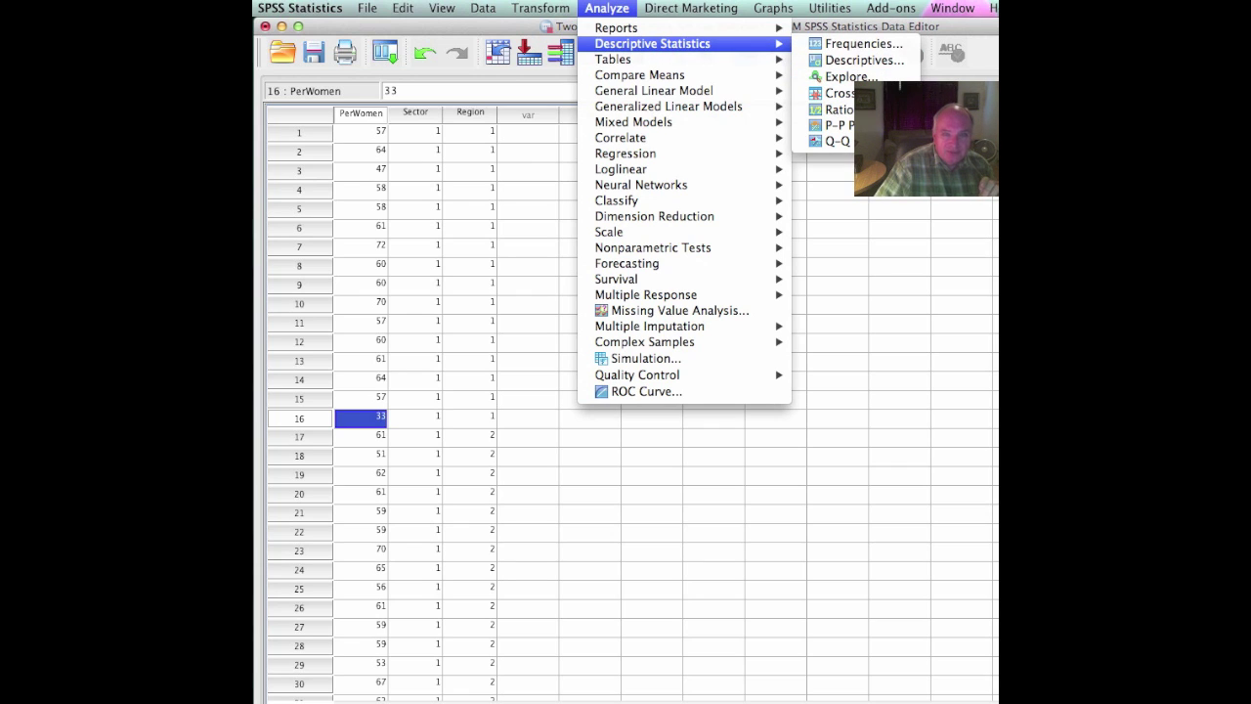
key("super+Tab")
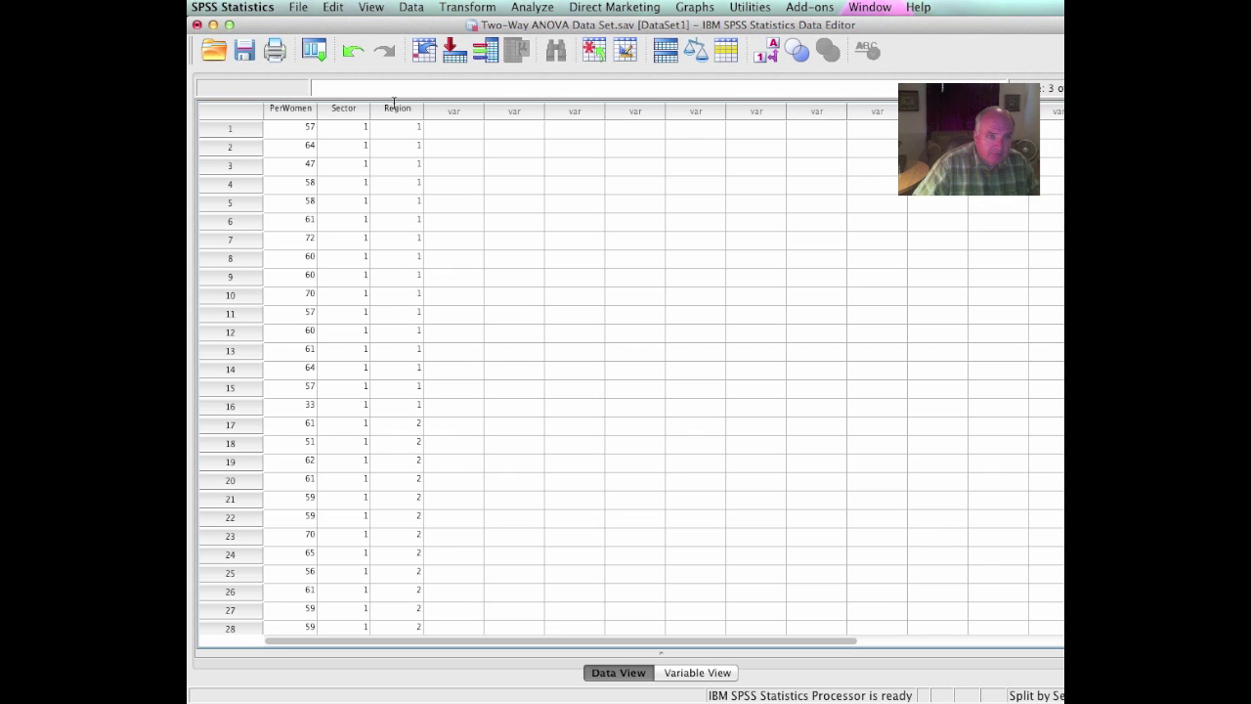
Open the Data menu to reach Split File for the split data.
left_click(410, 9)
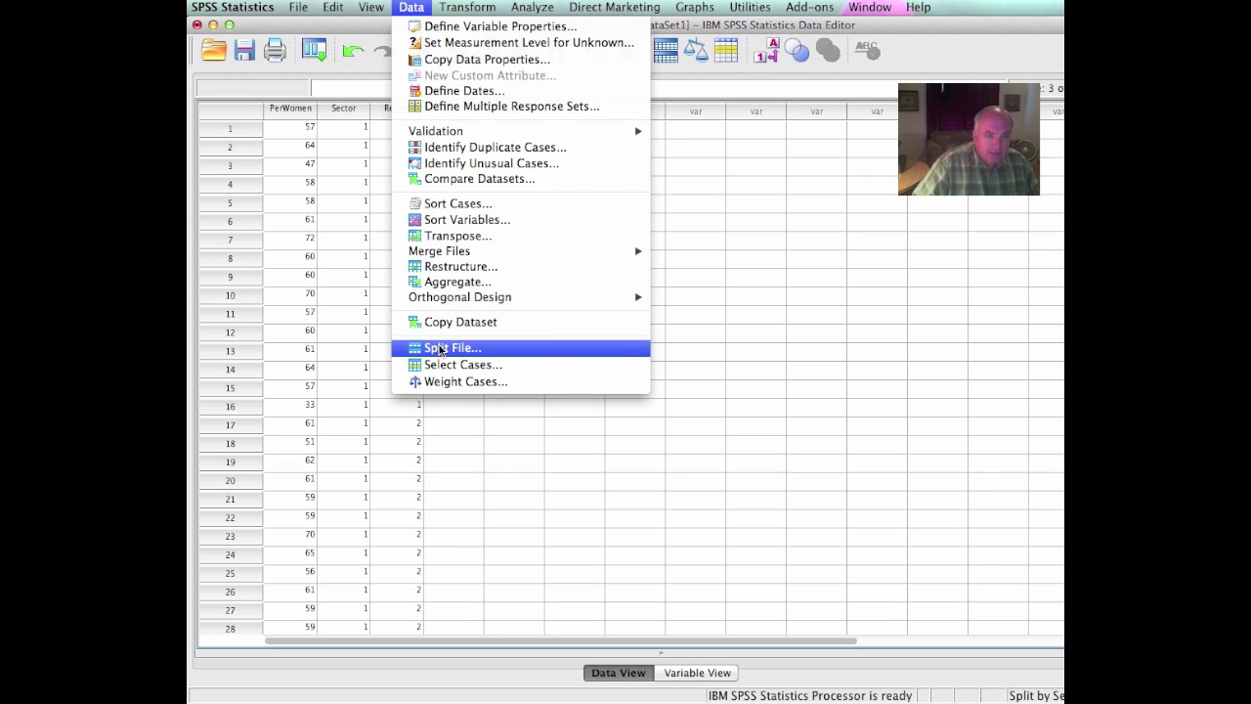
Switch Split File to 'Analyze all cases, do not create groups' and discard the resulting output unsaved.
left_click(439, 348)
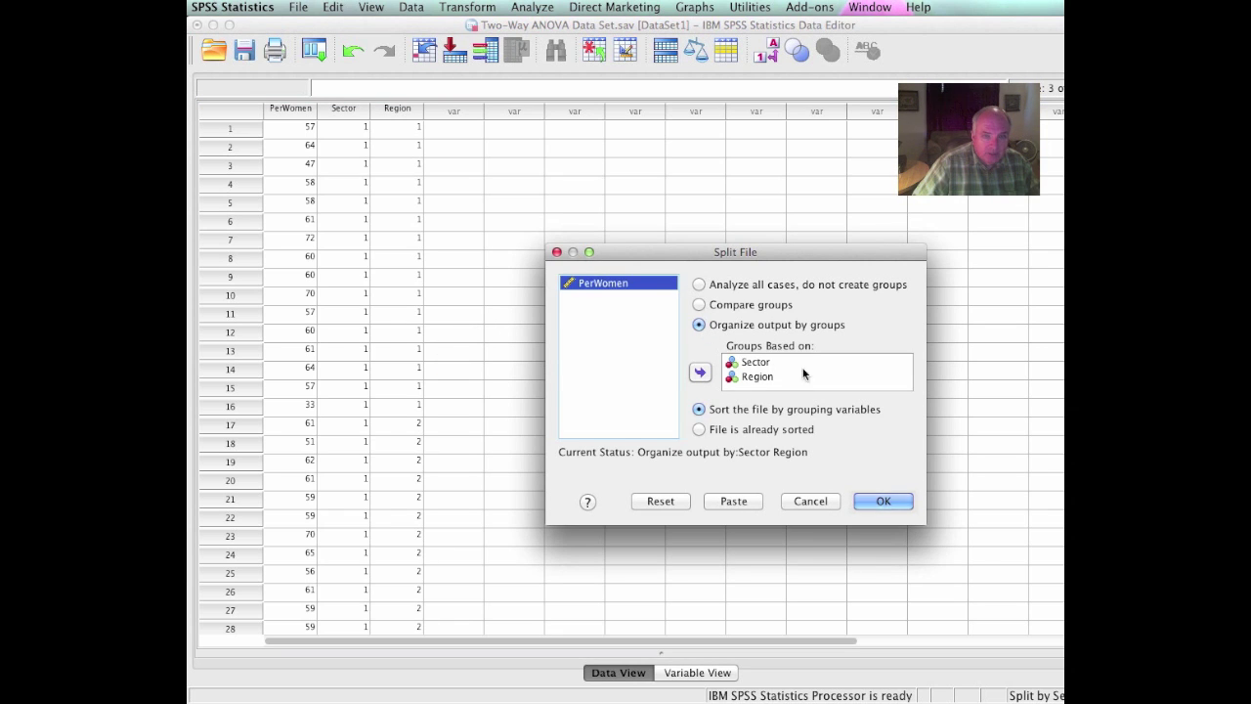
left_click(699, 284)
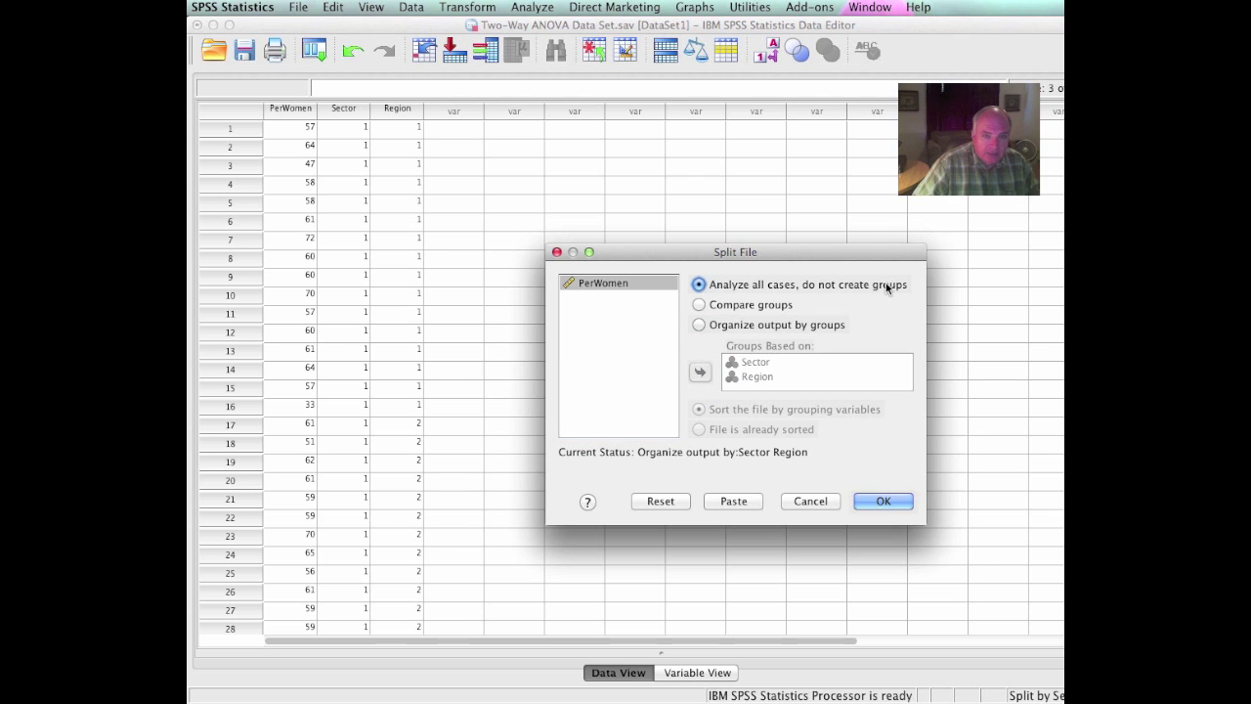
left_click(881, 501)
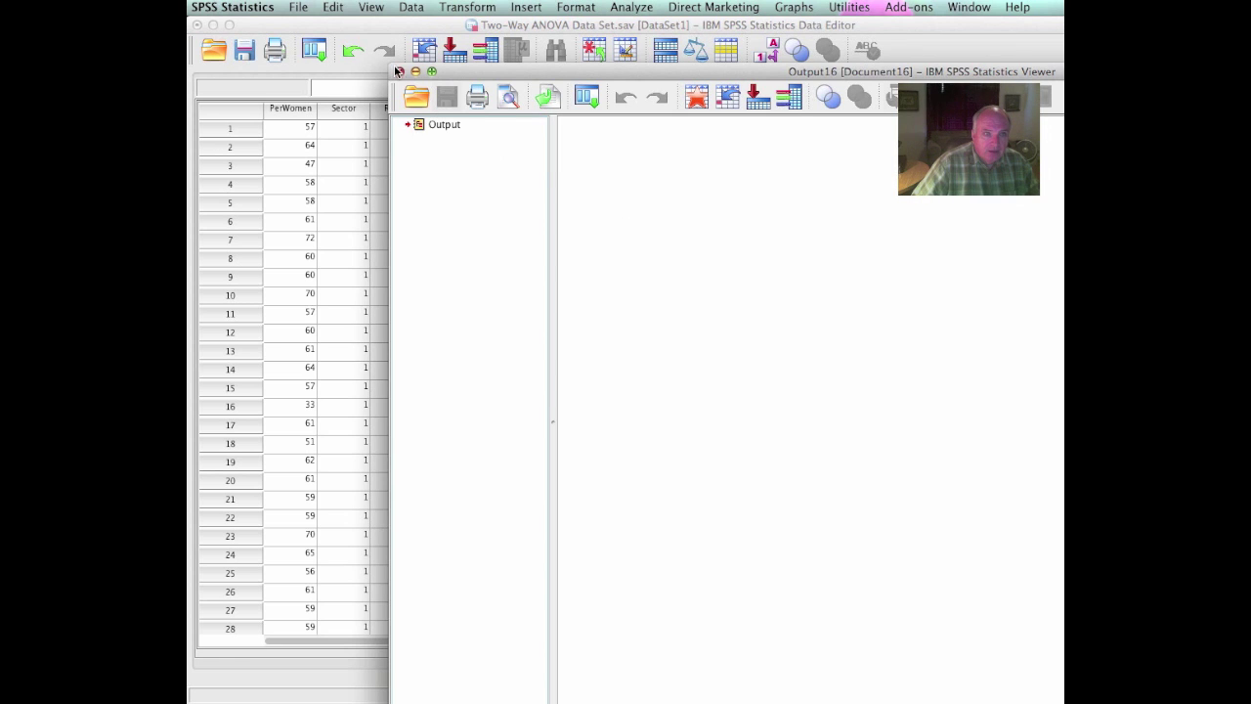
left_click(399, 71)
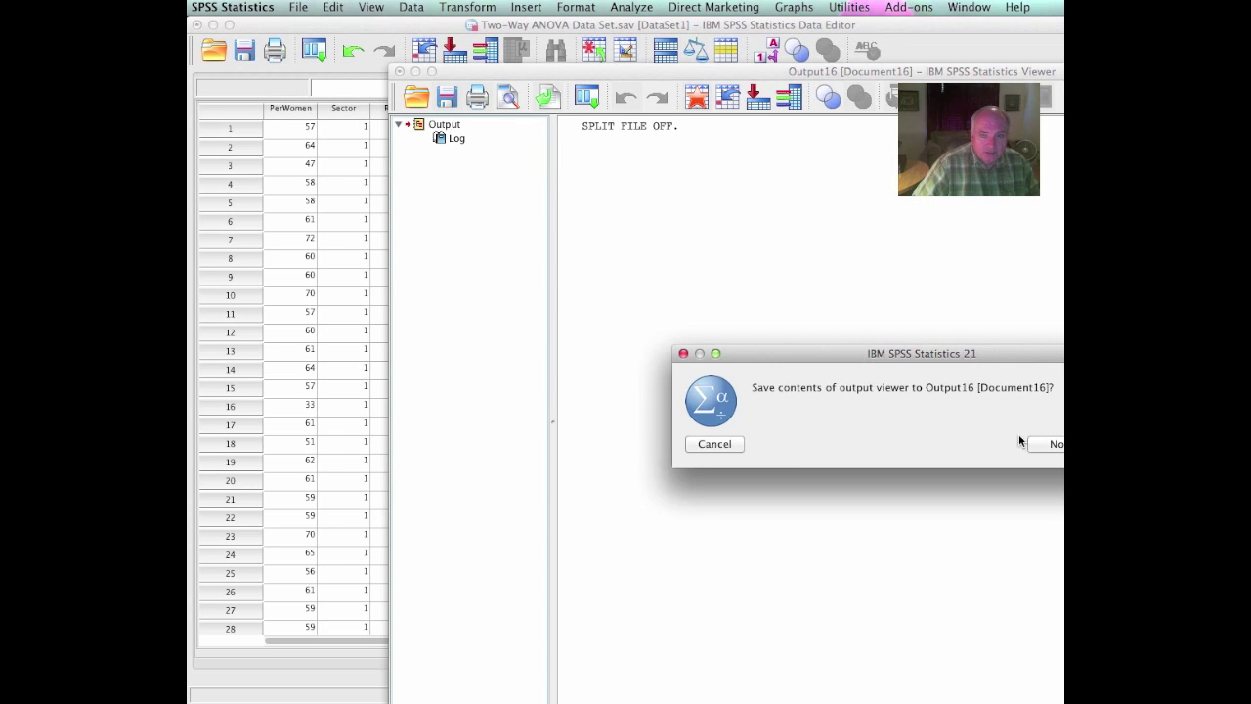
left_click(1044, 444)
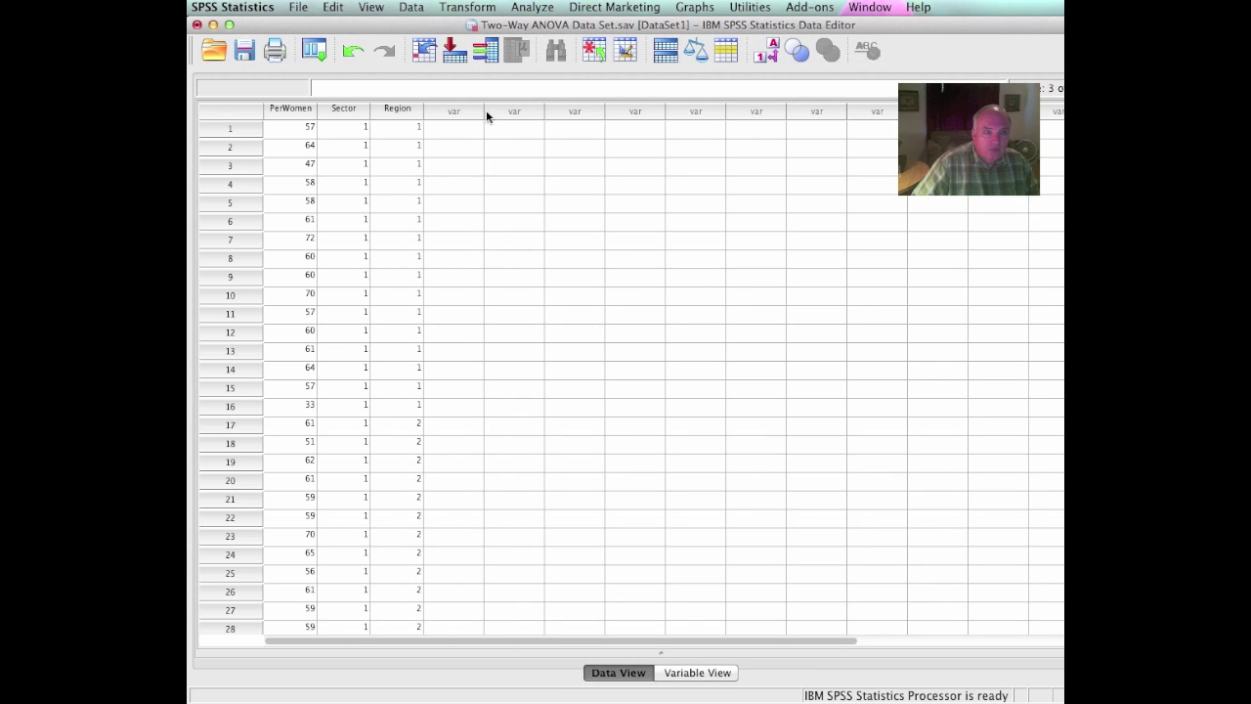
left_click(526, 9)
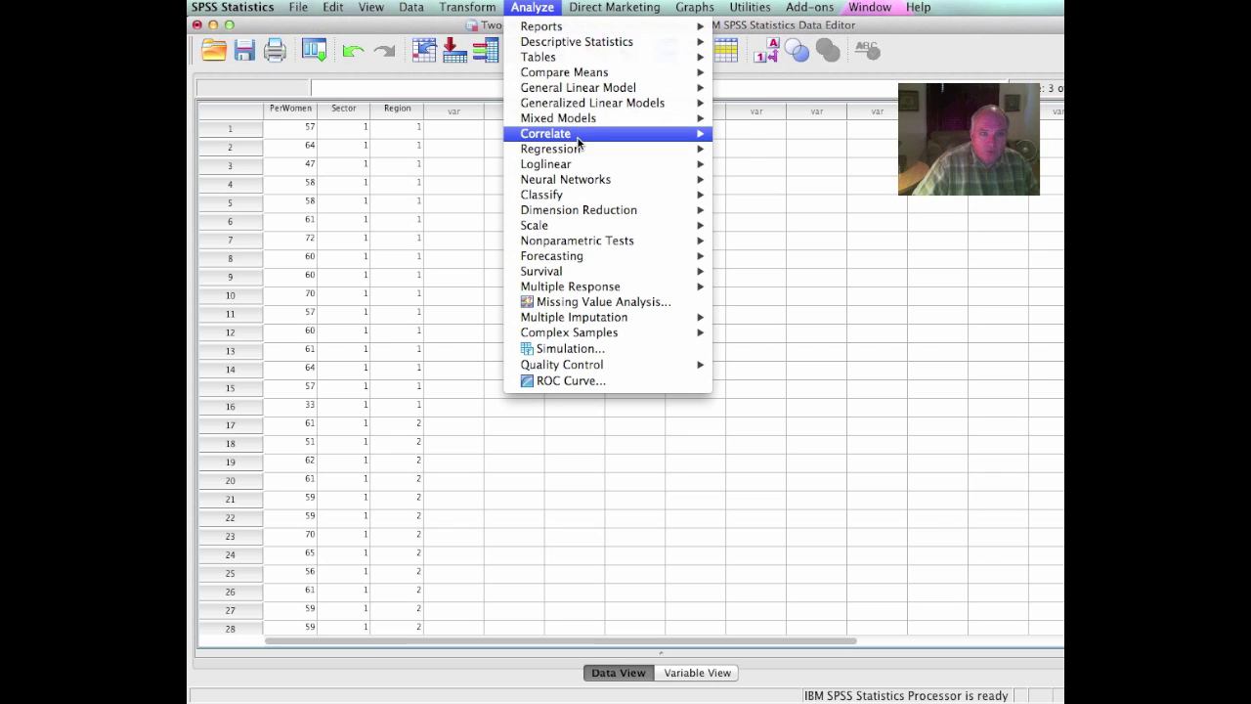
Set up a Univariate model with PerWomen as dependent and Sector and Region as fixed factors.
mouse_move(592, 90)
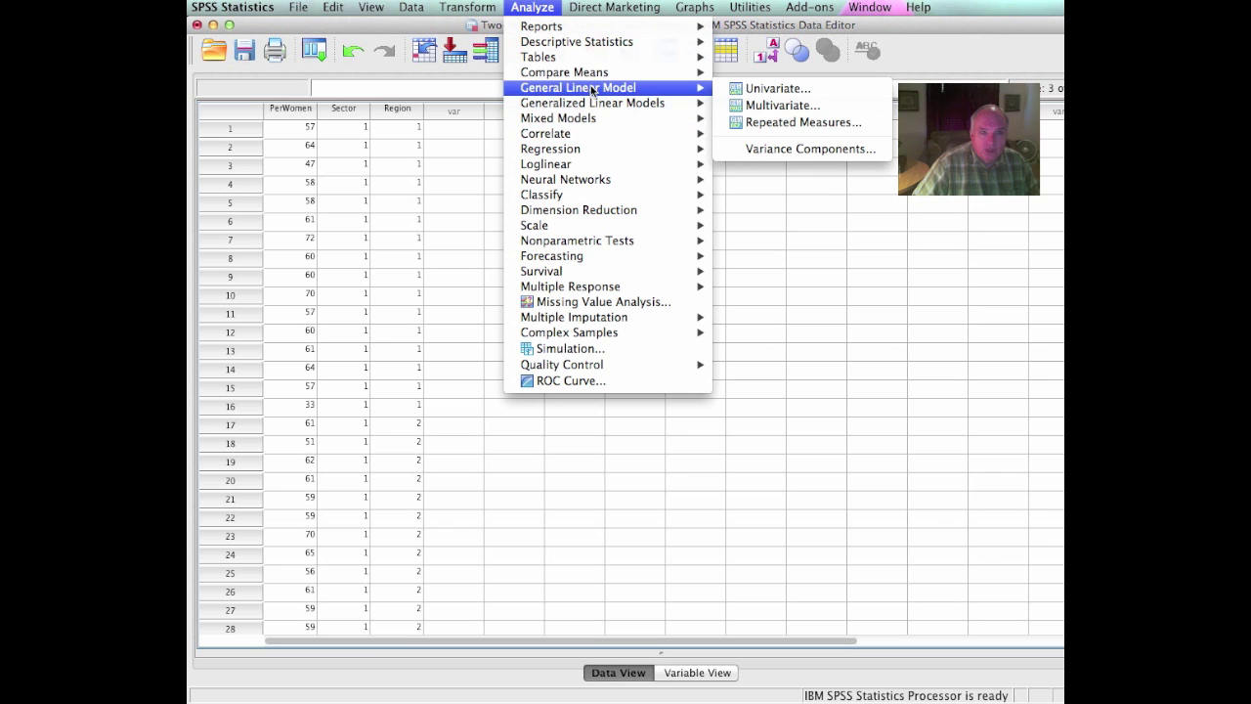
left_click(759, 91)
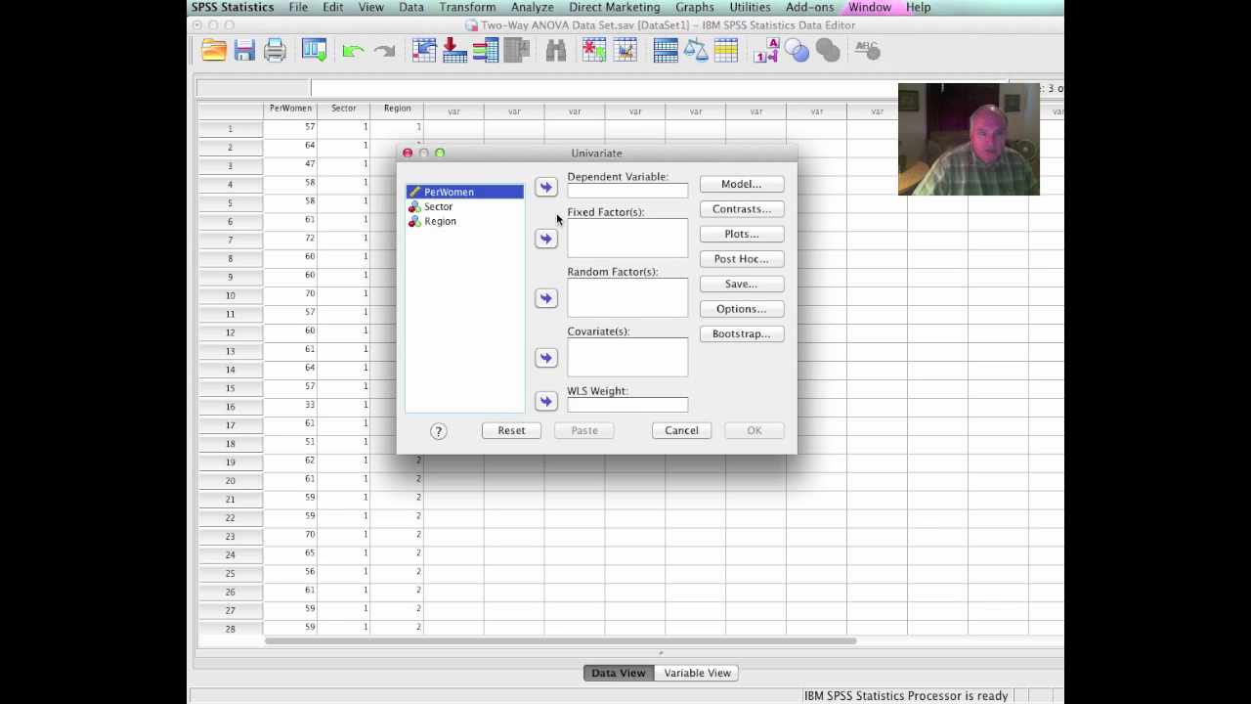
left_click(544, 187)
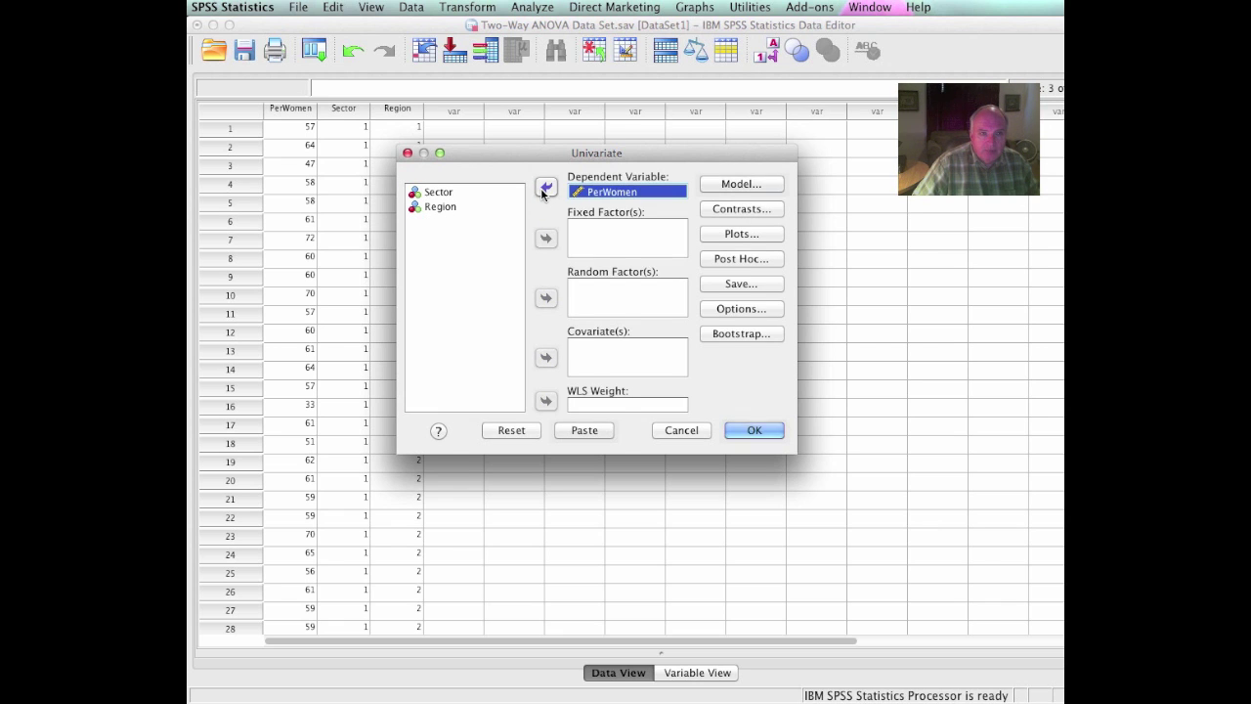
left_click(434, 194)
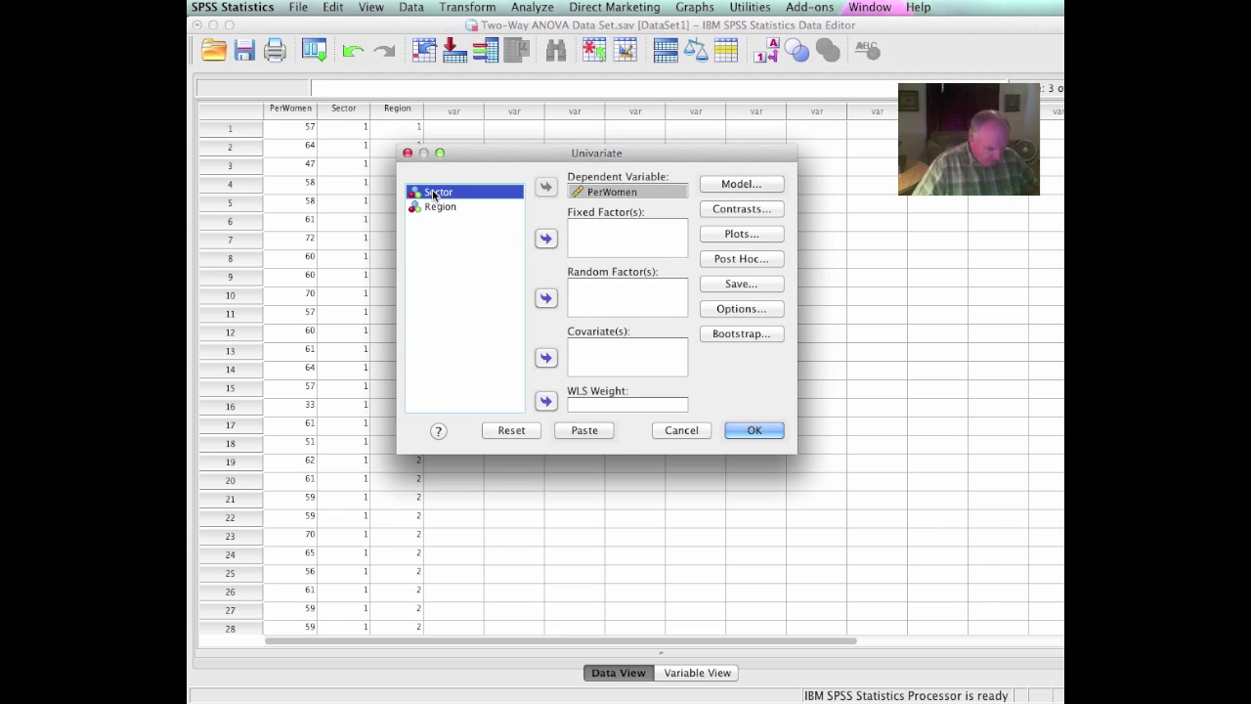
key("shift+Down")
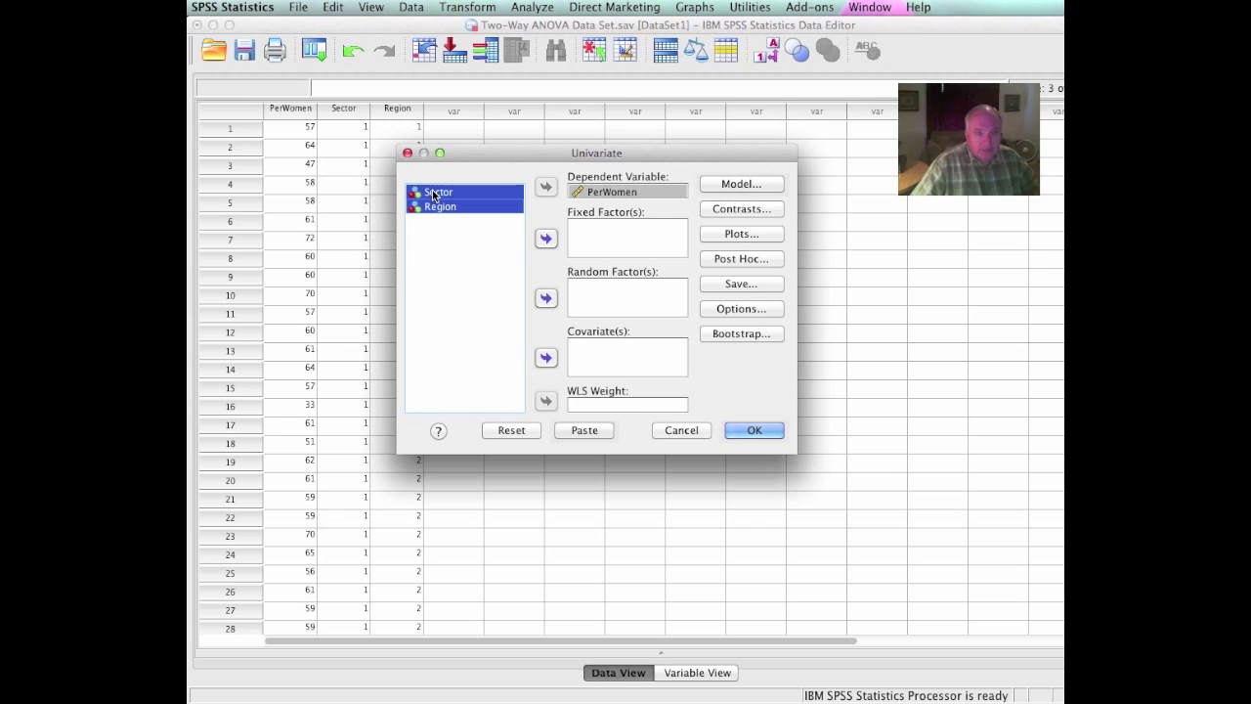
left_click(545, 239)
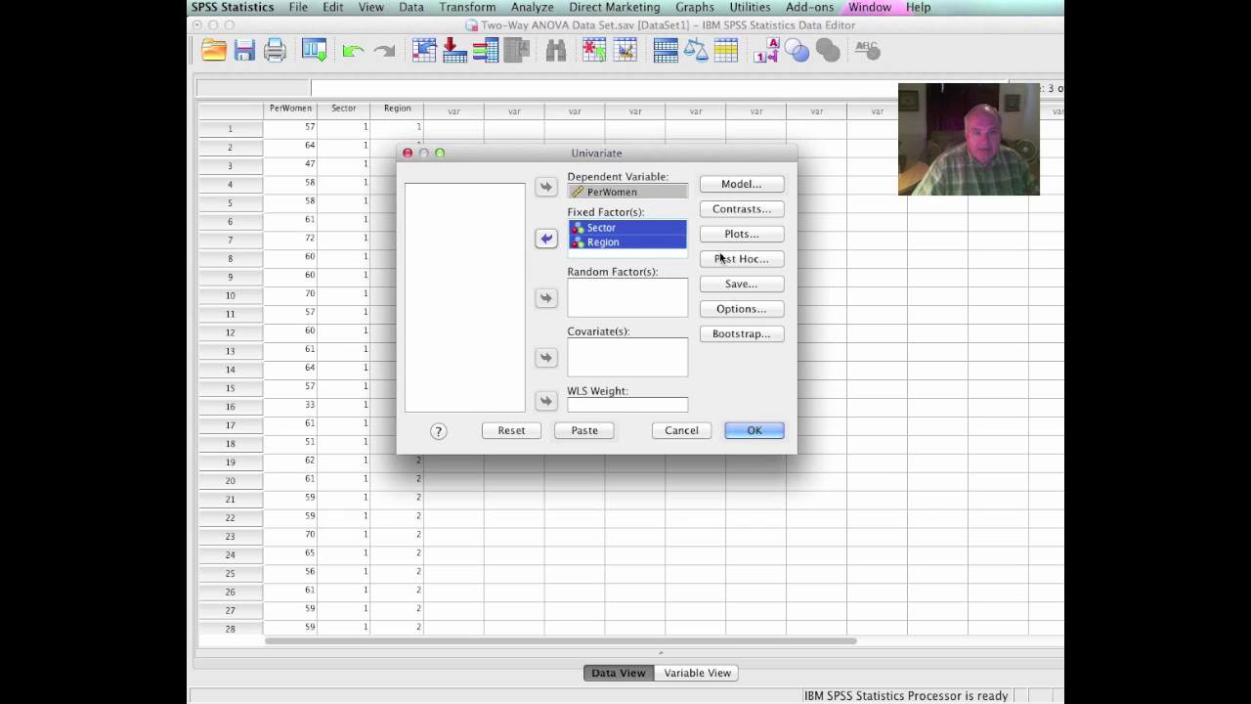
Request marginal means for all effects including Sector*Region plus homogeneity tests, then run the ANOVA.
left_click(738, 309)
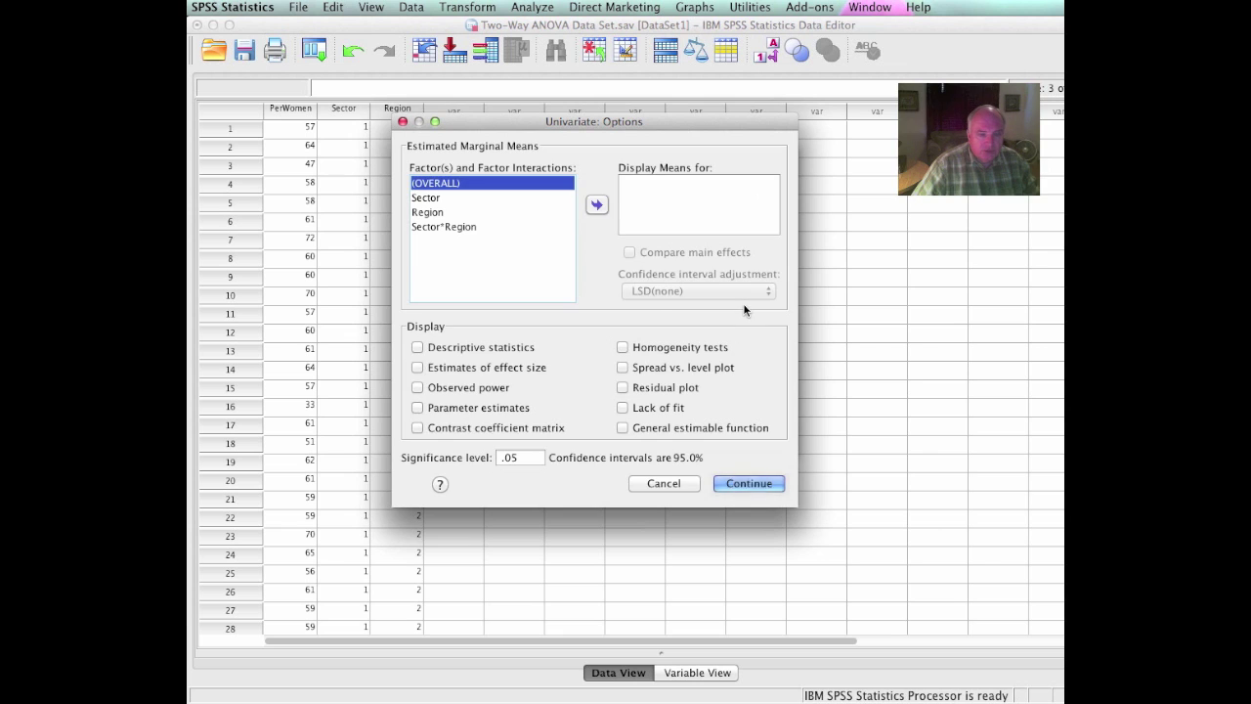
left_click(505, 212, "shift")
key("shift+Down")
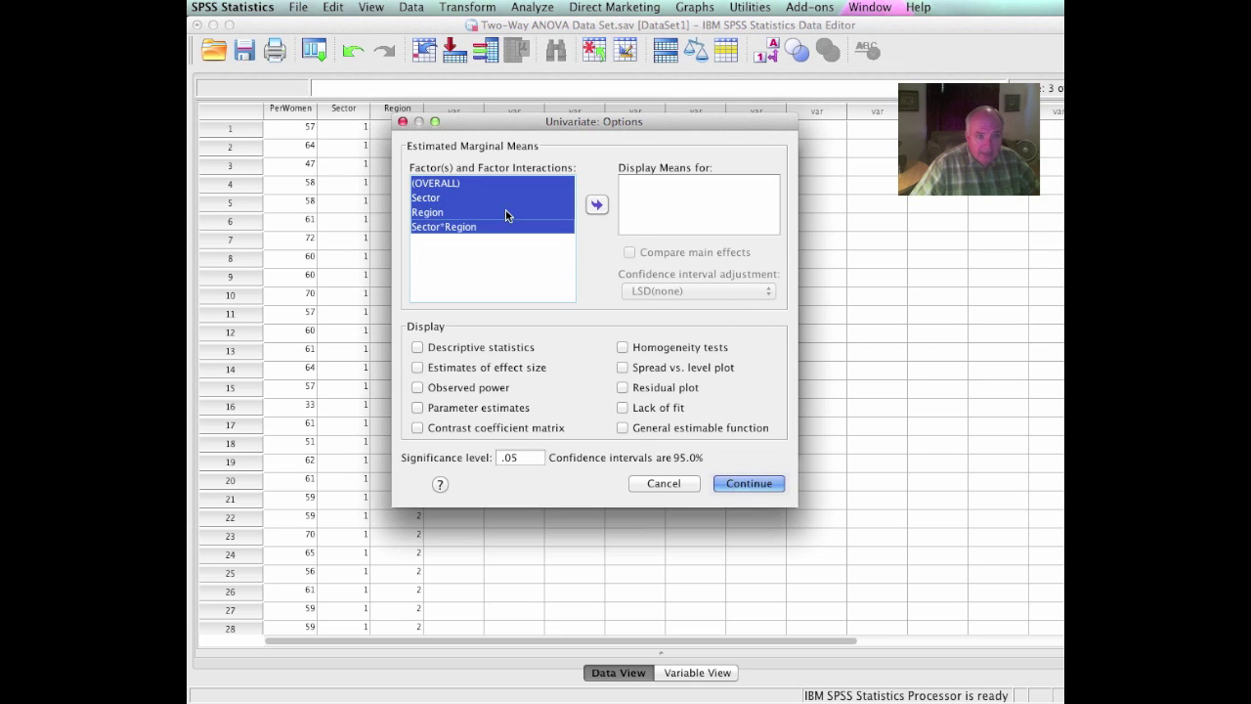
left_click(596, 204)
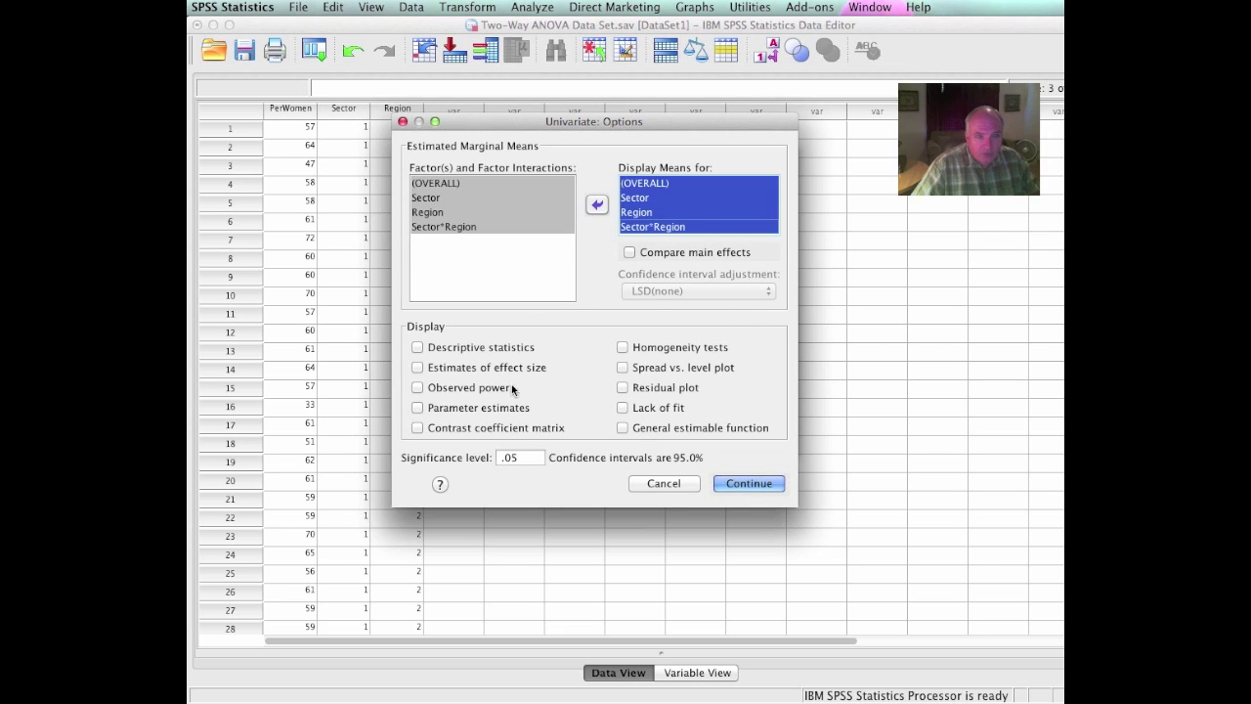
left_click(623, 346)
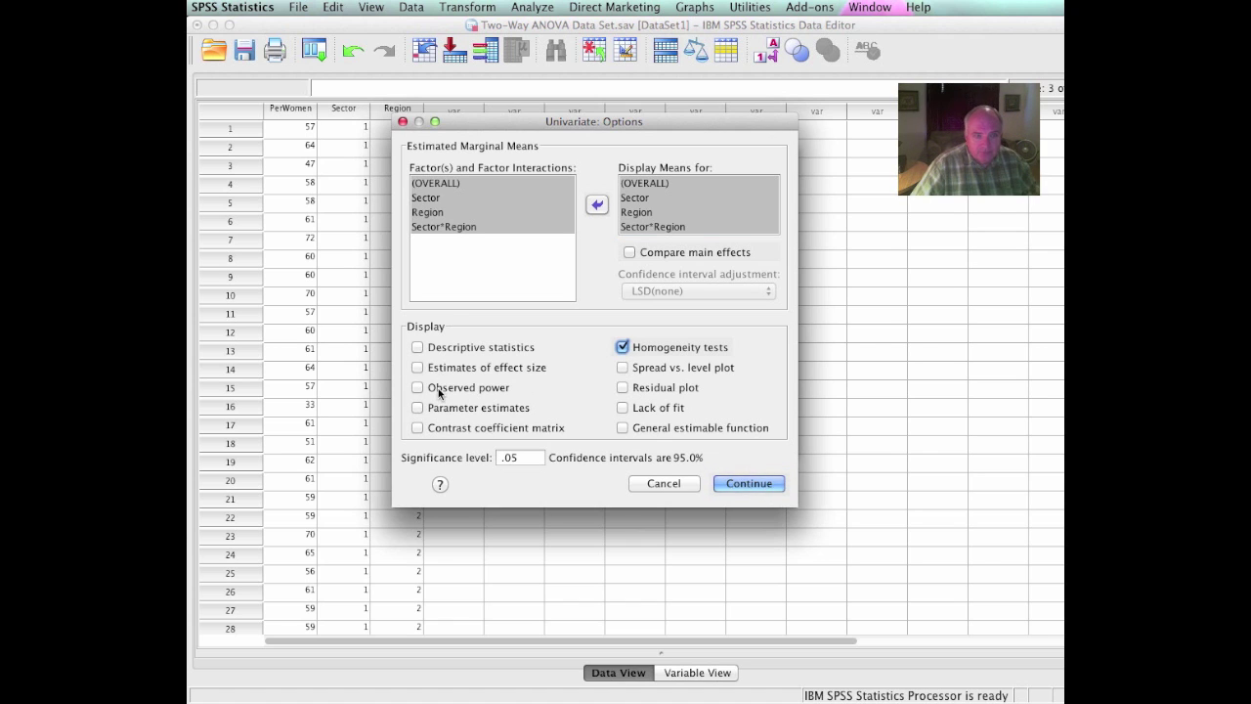
left_click(748, 482)
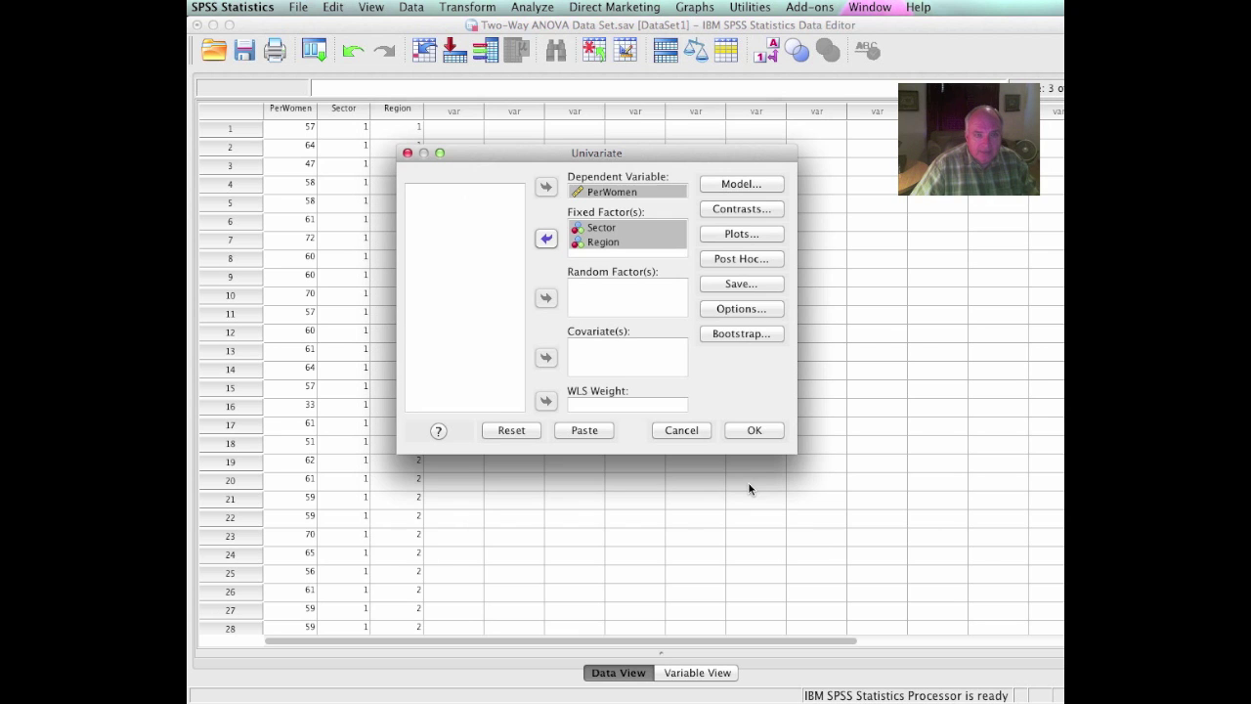
left_click(747, 429)
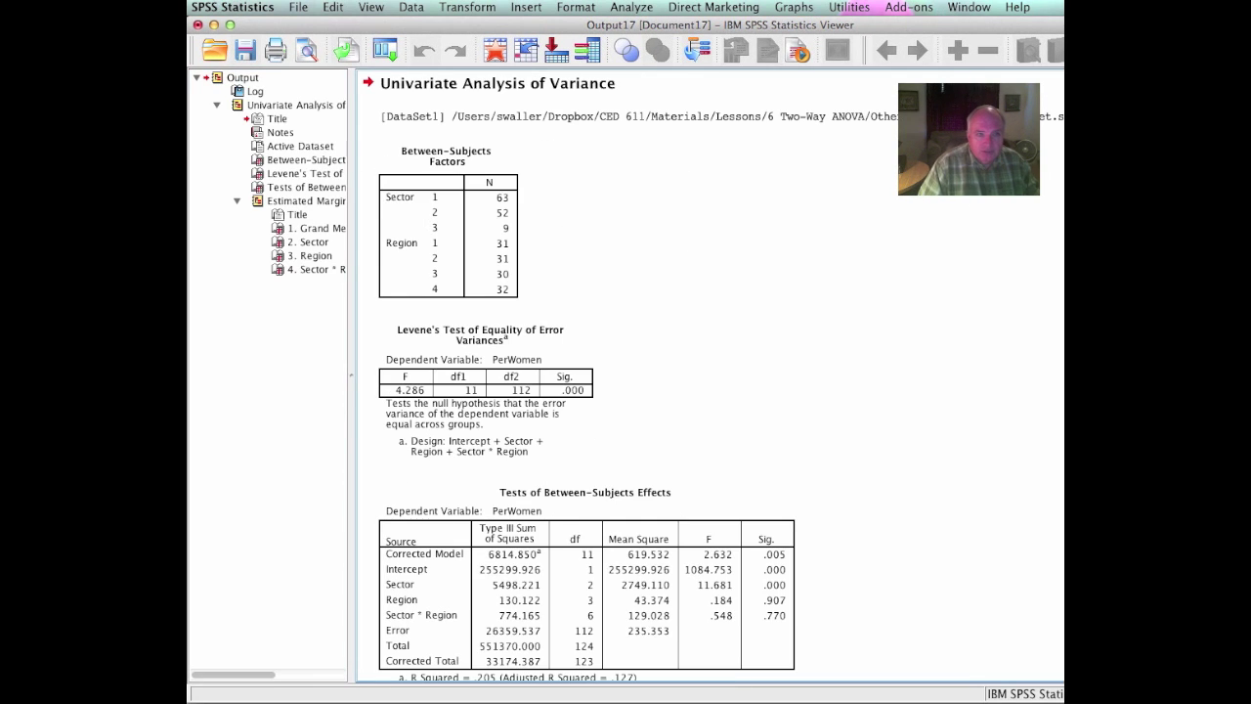
Select the Levene's Test of Equality of Error Variances table (F 4.286, Sig. .000) in the output.
left_click(493, 333)
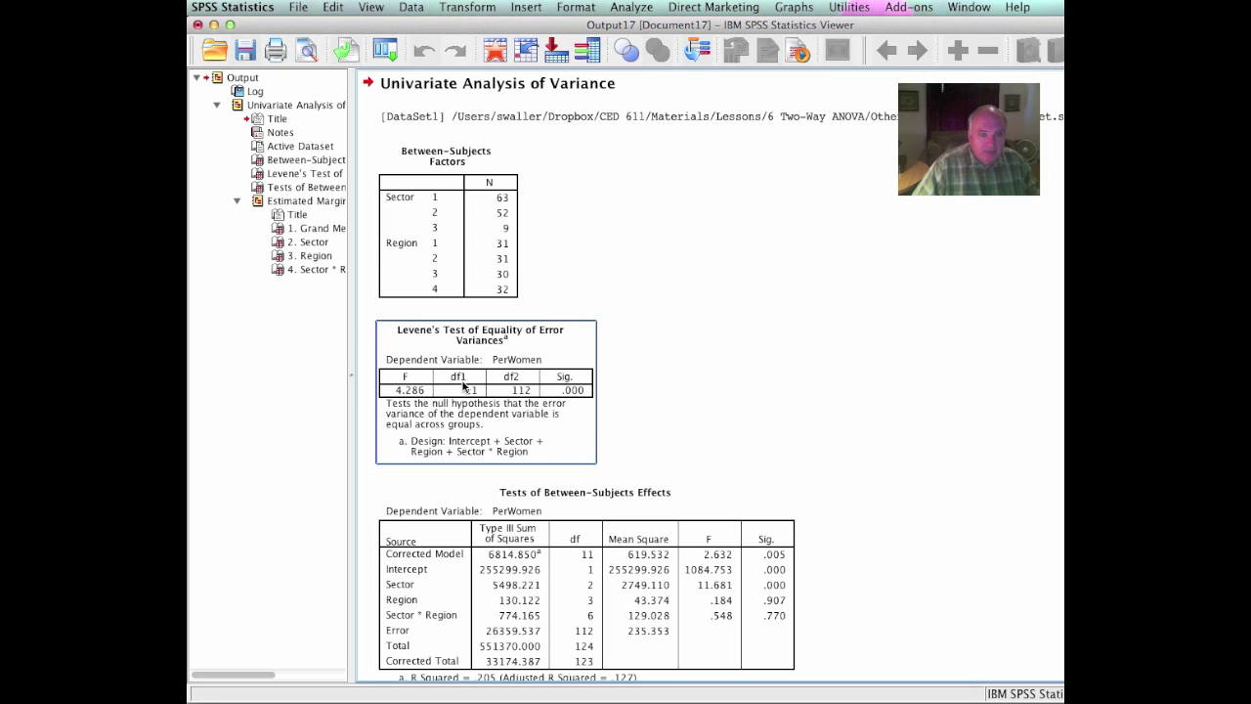